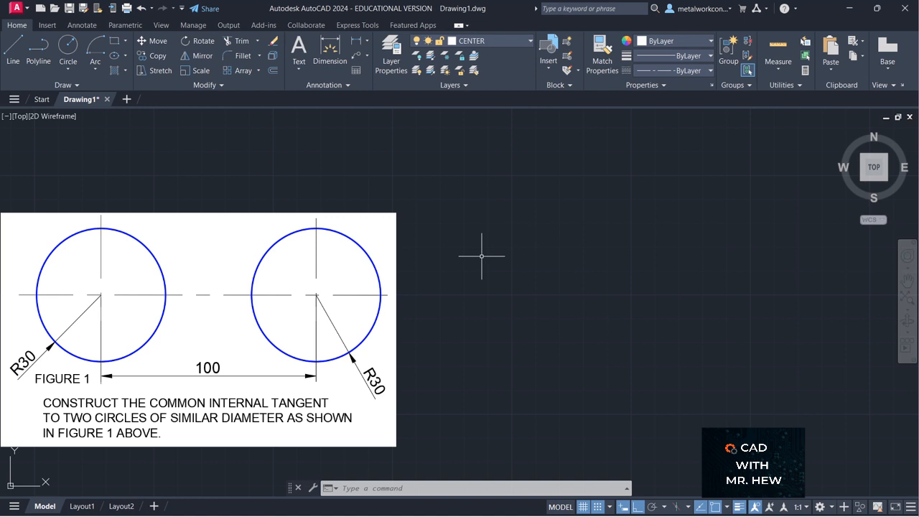
Step: Draw a horizontal centre line 100 units long in the empty area beside the reference figure
{"action": "left_click", "coordinate": [11, 52]}
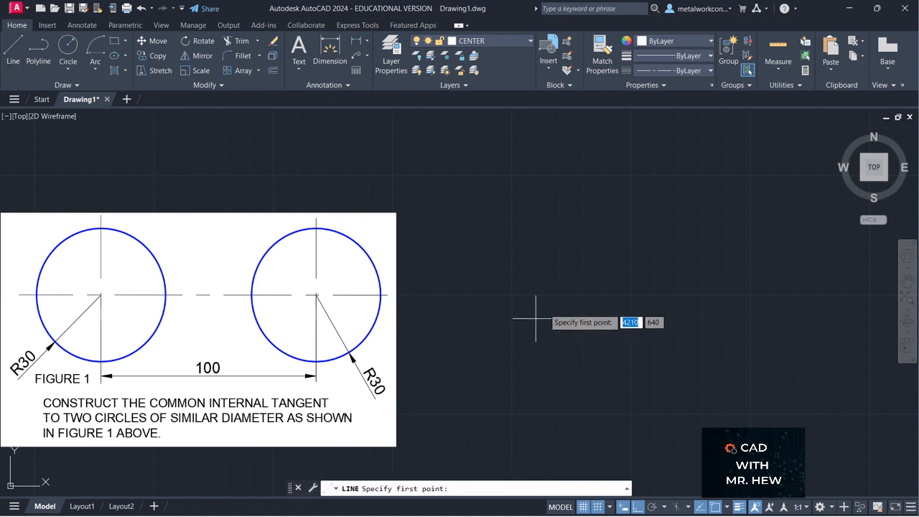
{"action": "left_click", "coordinate": [512, 294]}
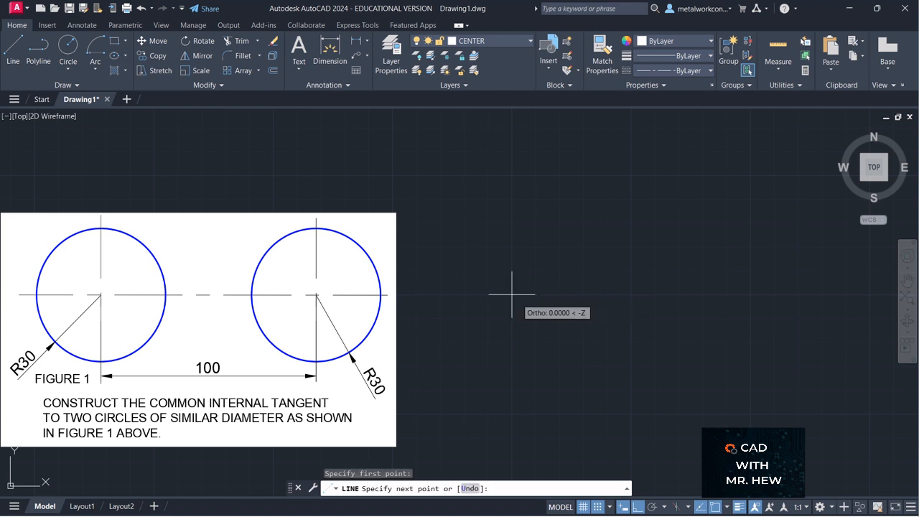
{"action": "type", "text": "100"}
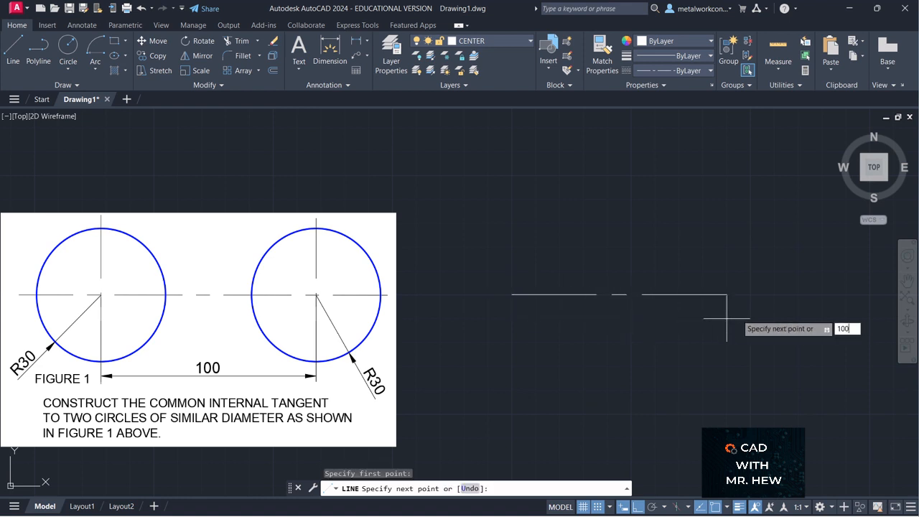
{"action": "key", "text": "Return"}
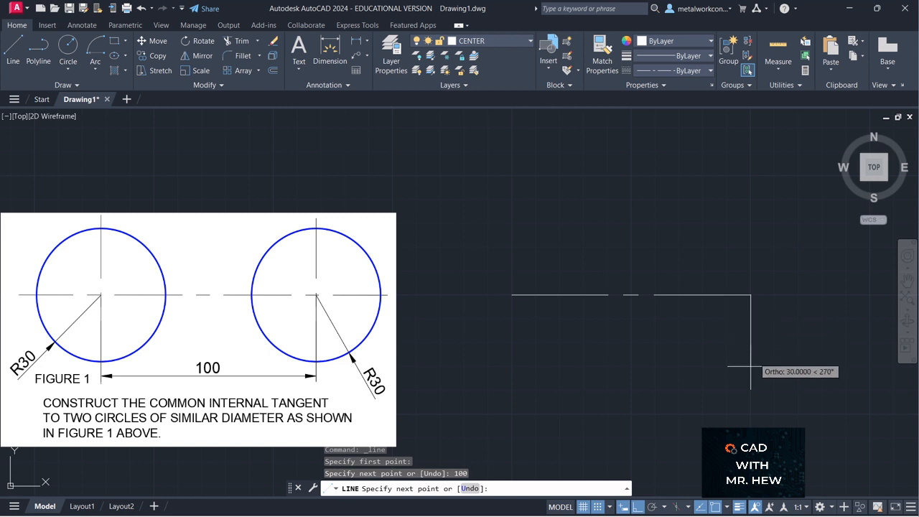
{"action": "key", "text": "Return"}
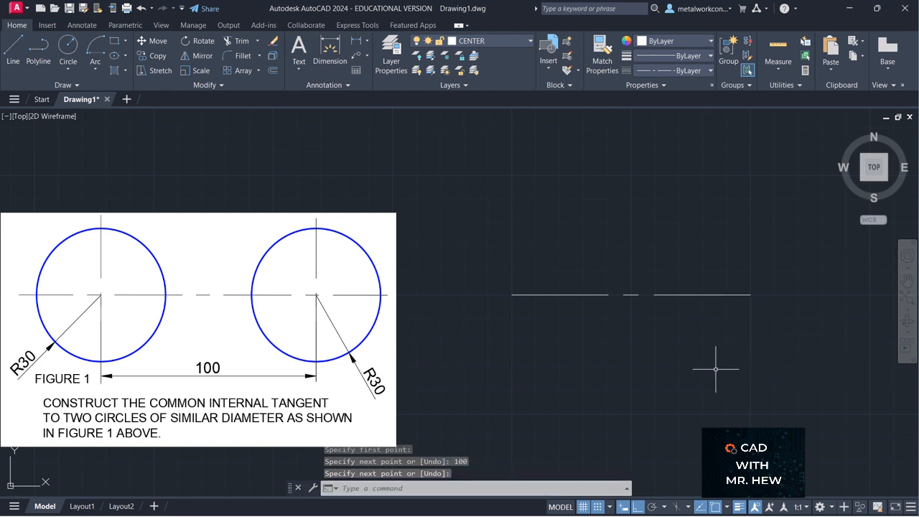
Step: Turn grid snap off and label the centre line's ends A and B just below it in single-line text of height 4
{"action": "left_click", "coordinate": [296, 70]}
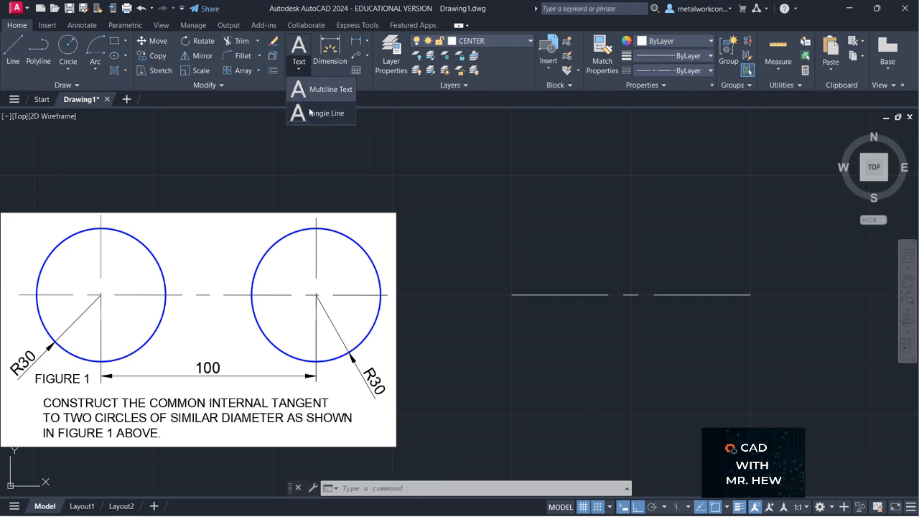
{"action": "left_click", "coordinate": [320, 113]}
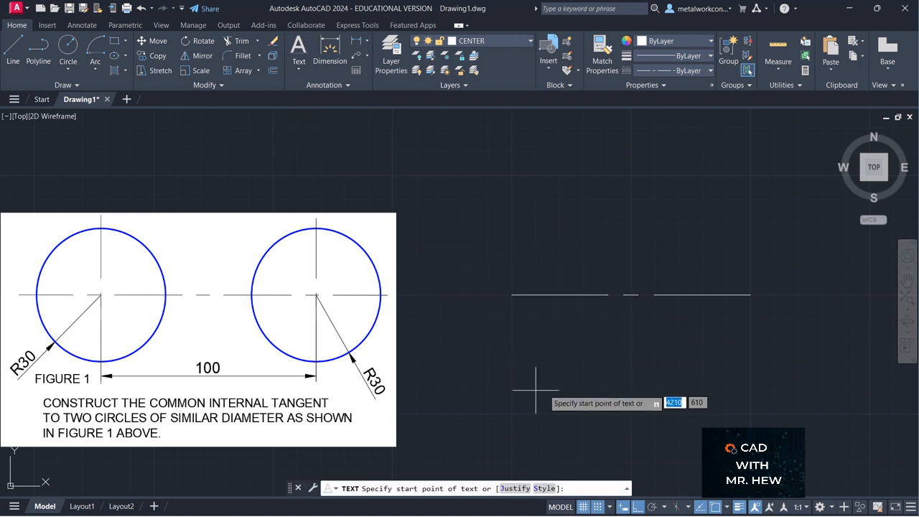
{"action": "left_click", "coordinate": [596, 505]}
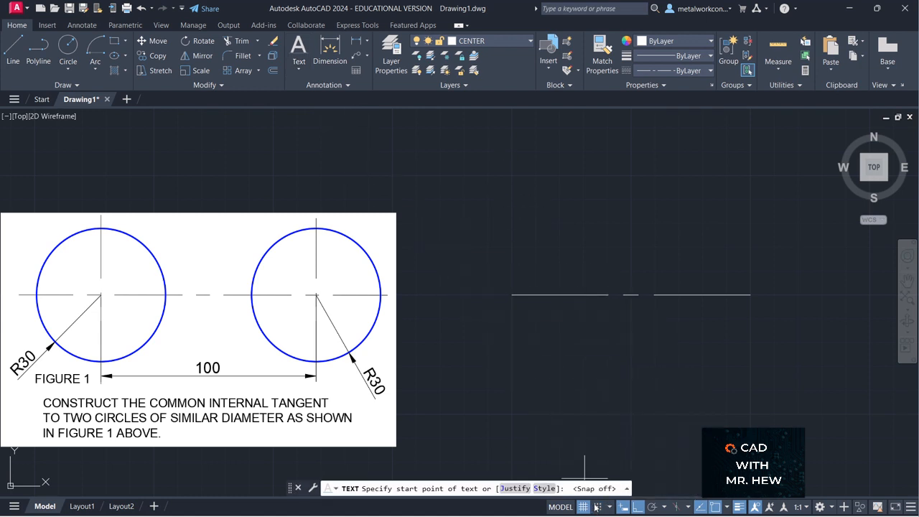
{"action": "left_click", "coordinate": [512, 318]}
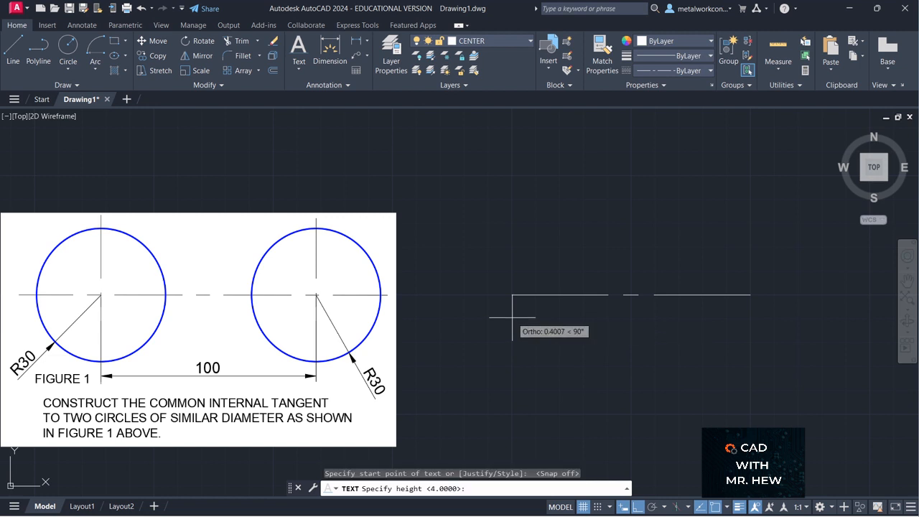
{"action": "type", "text": "A"}
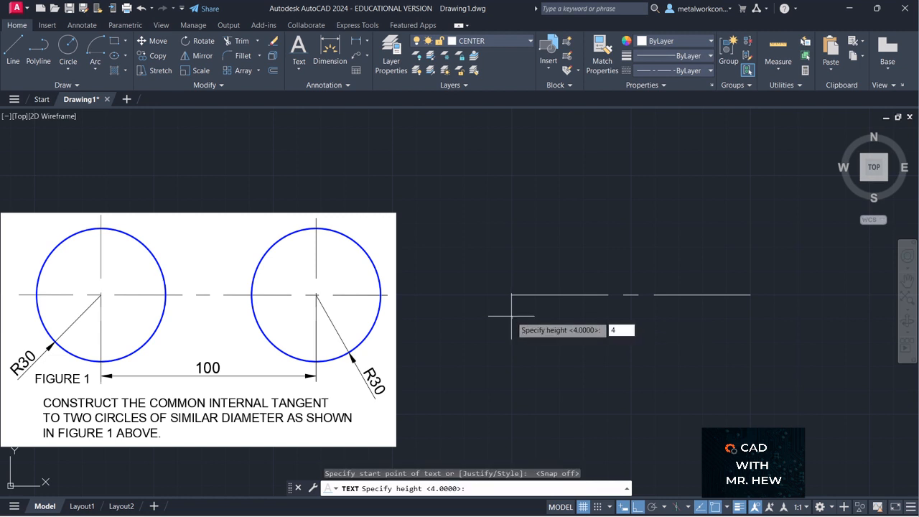
{"action": "key", "text": "Return"}
{"action": "key", "text": "Return"}
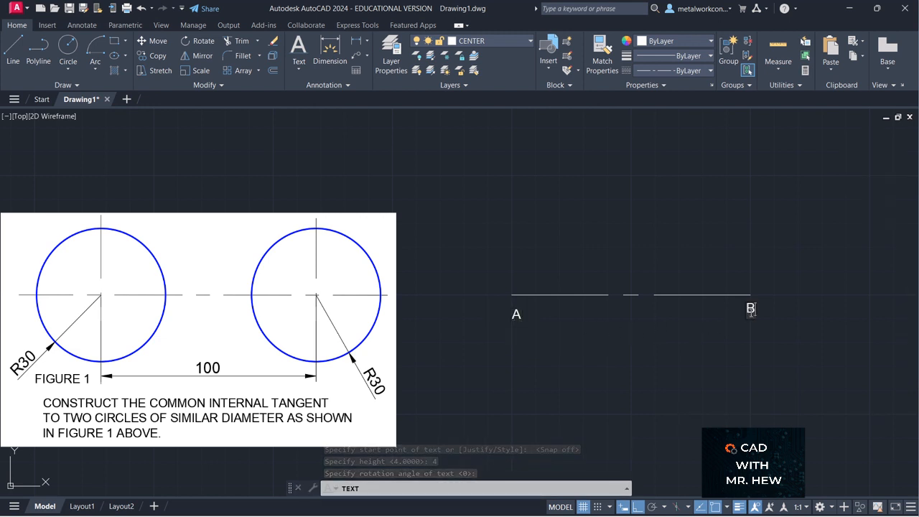
{"action": "key", "text": "Return"}
{"action": "key", "text": "Return"}
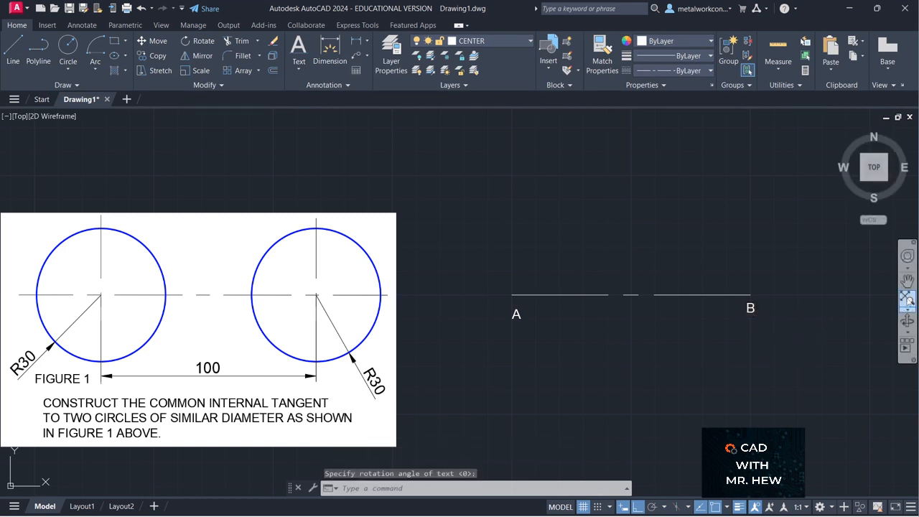
Step: Draw a circle of radius 30 centred on end A of the centre line
{"action": "left_click", "coordinate": [909, 281]}
{"action": "left_click_drag", "start_coordinate": [786, 349], "coordinate": [817, 360]}
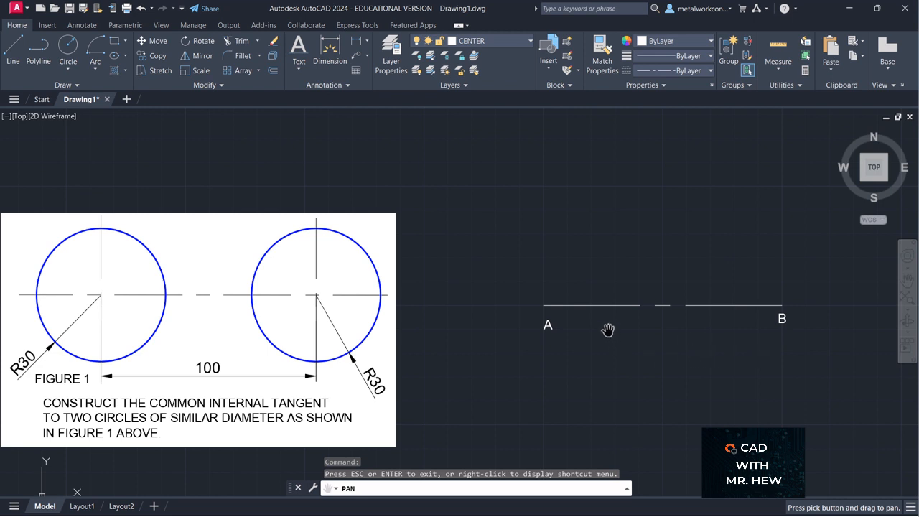
{"action": "key", "text": "Escape"}
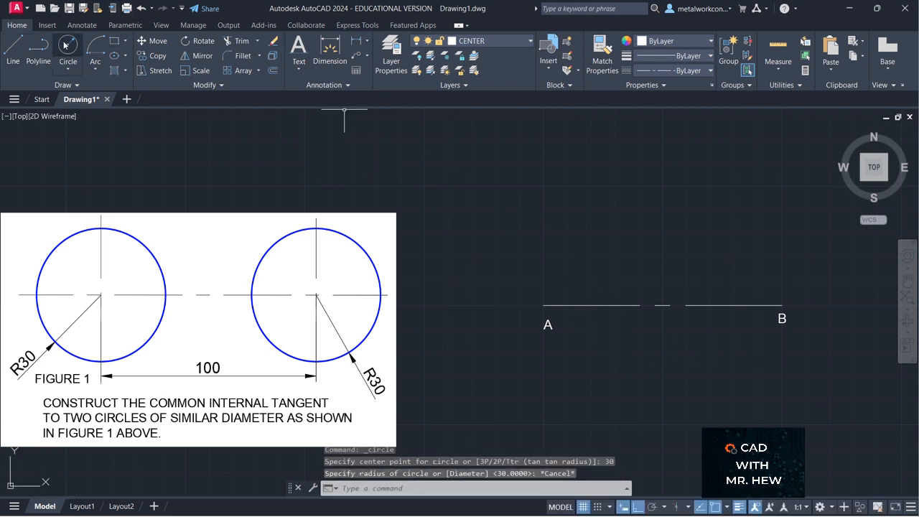
{"action": "left_click", "coordinate": [67, 45]}
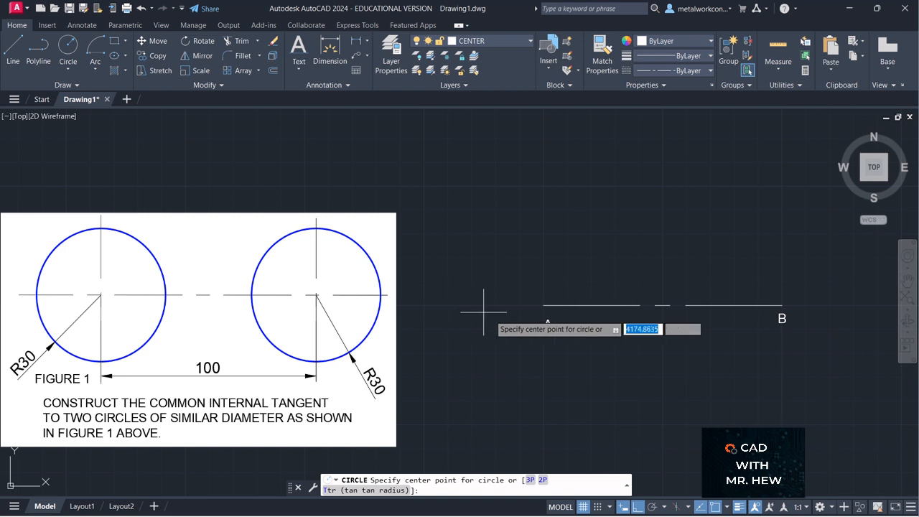
{"action": "left_click", "coordinate": [544, 306]}
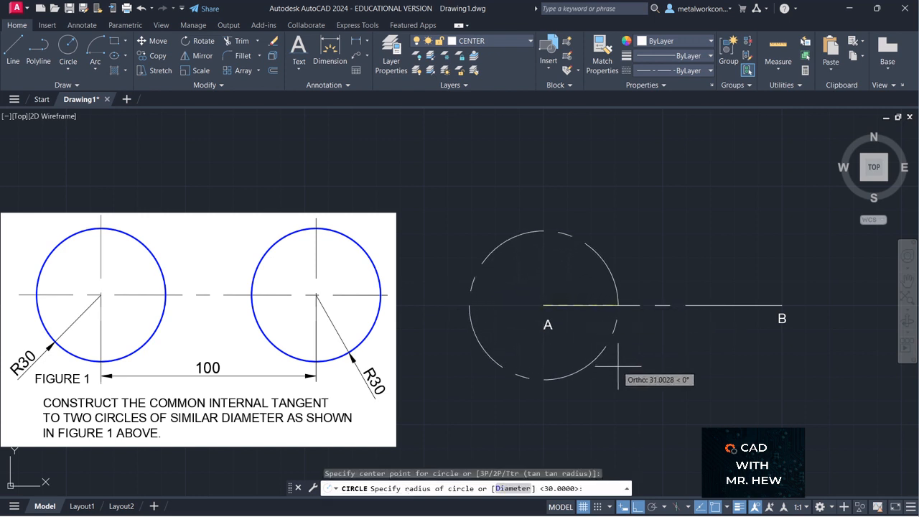
{"action": "type", "text": "3"}
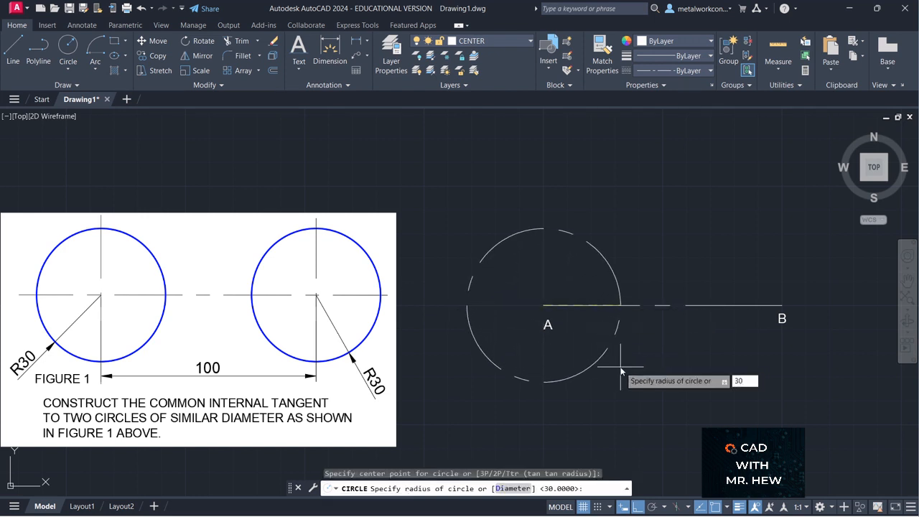
{"action": "type", "text": "0"}
{"action": "key", "text": "Return"}
Step: Move the circle around A to layer 0
{"action": "left_click", "coordinate": [608, 265]}
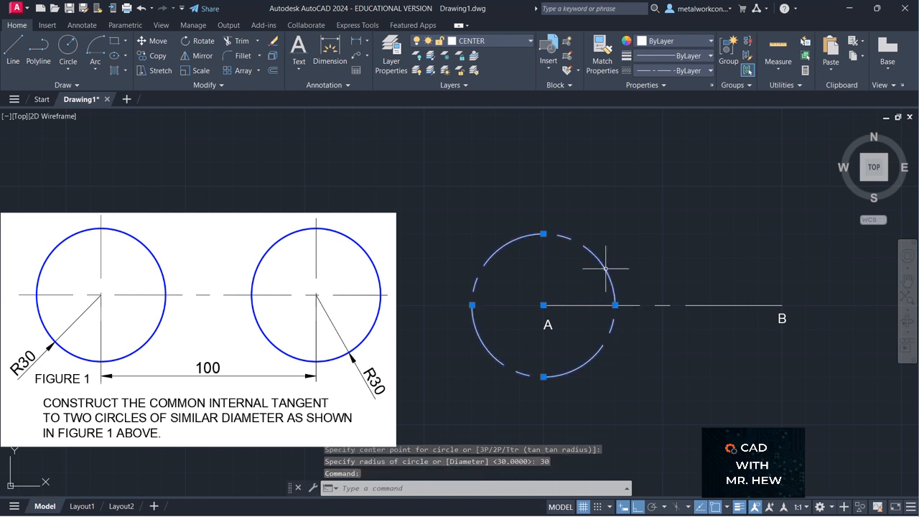
{"action": "left_click", "coordinate": [485, 44]}
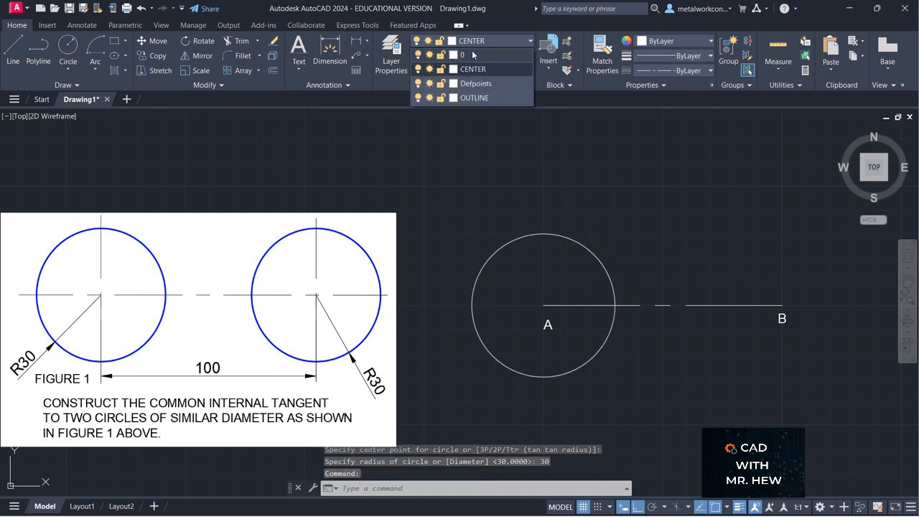
{"action": "left_click", "coordinate": [473, 55]}
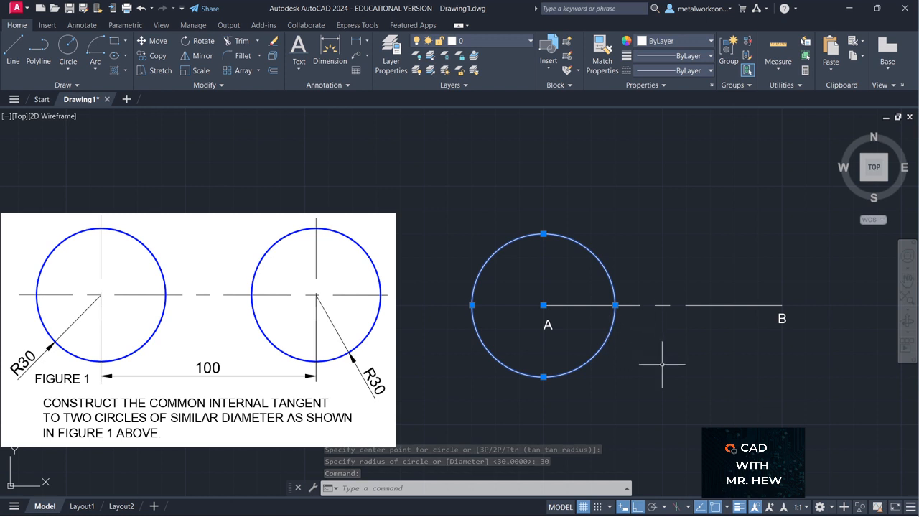
{"action": "key", "text": "Escape"}
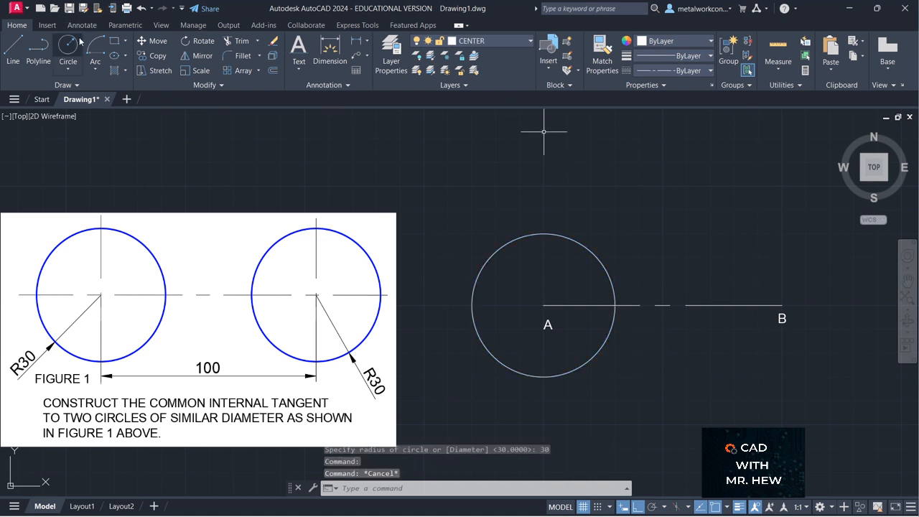
Step: Draw a circle of radius 30 centred on end B of the centre line
{"action": "left_click", "coordinate": [69, 43]}
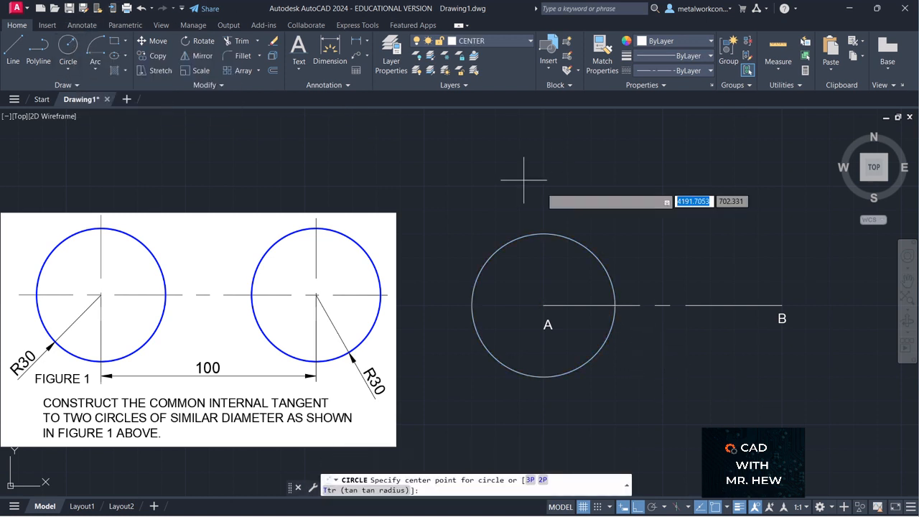
{"action": "left_click", "coordinate": [783, 305]}
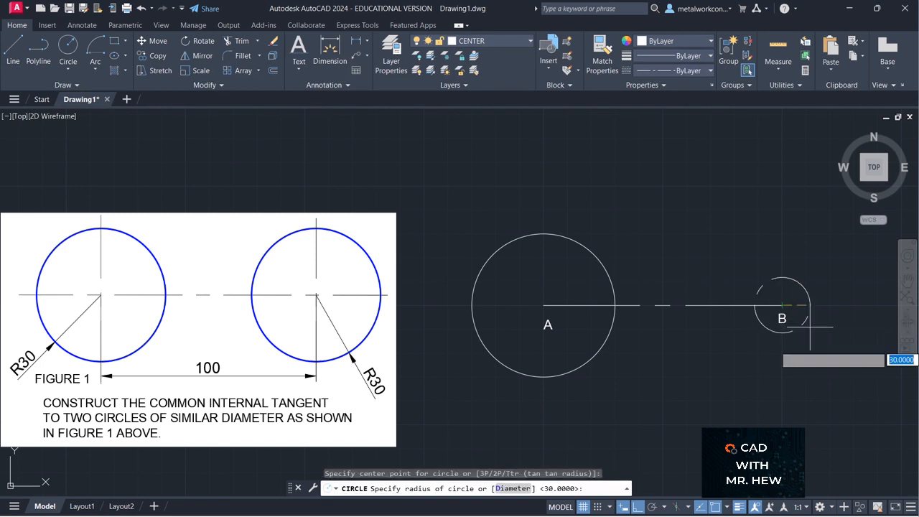
{"action": "type", "text": "30"}
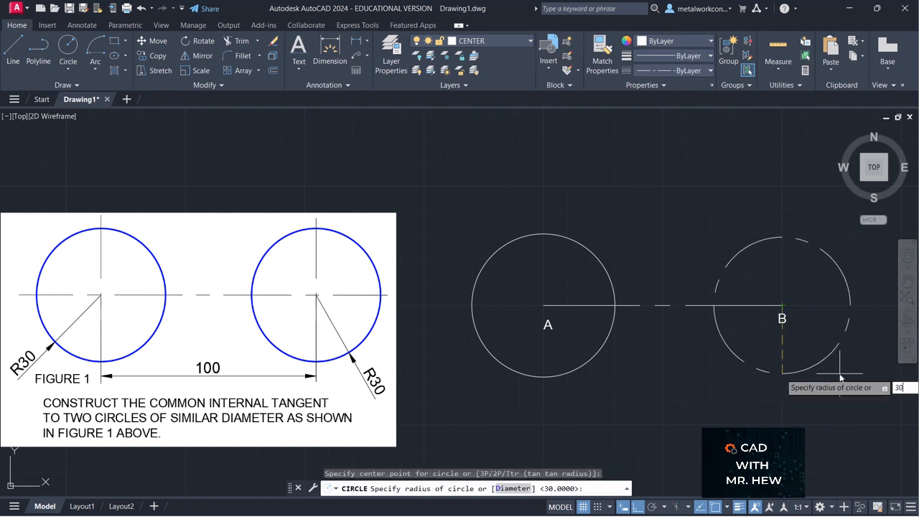
{"action": "key", "text": "Return"}
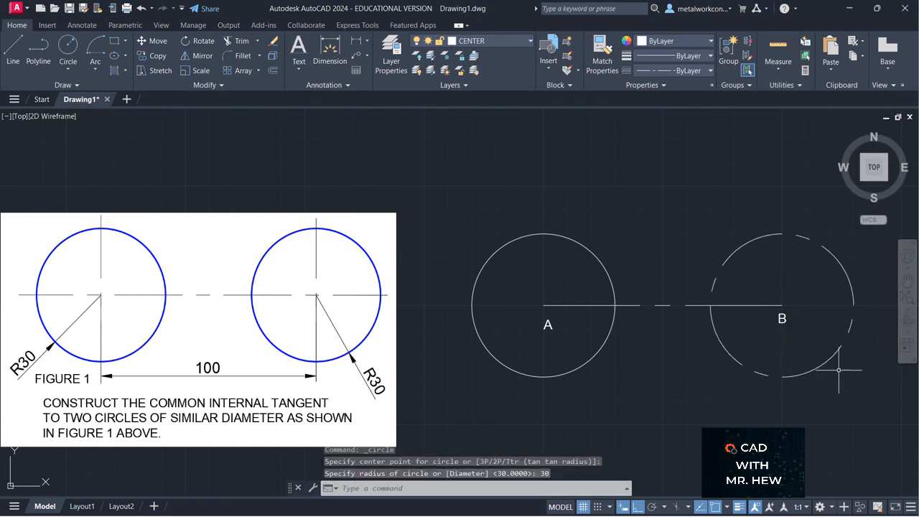
Step: Move the circle around B to layer 0
{"action": "left_click", "coordinate": [760, 236]}
{"action": "left_click", "coordinate": [478, 41]}
{"action": "left_click", "coordinate": [476, 55]}
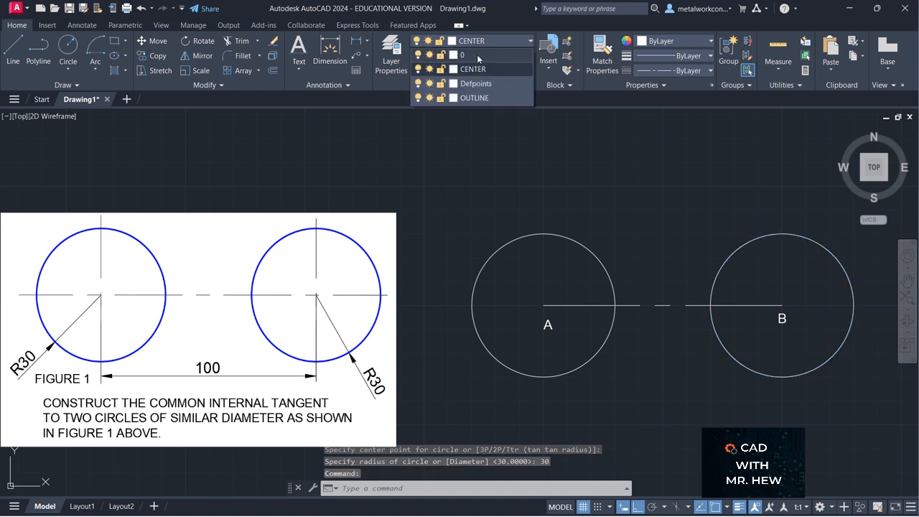
{"action": "key", "text": "Escape"}
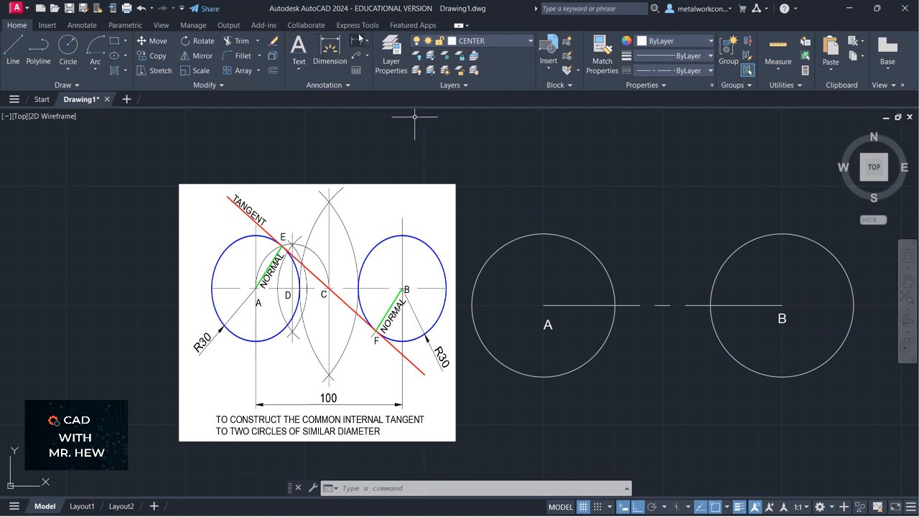
Step: Make layer 0 the current layer
{"action": "left_click", "coordinate": [499, 41]}
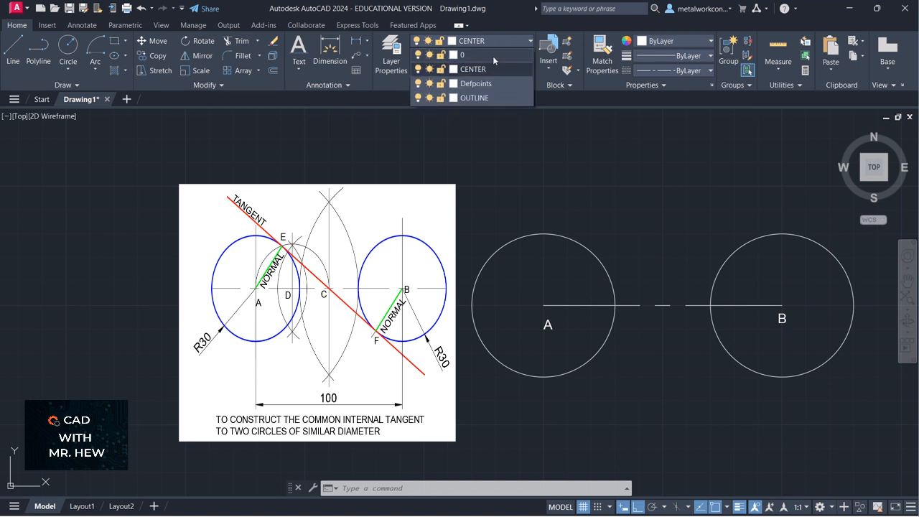
{"action": "left_click", "coordinate": [493, 55]}
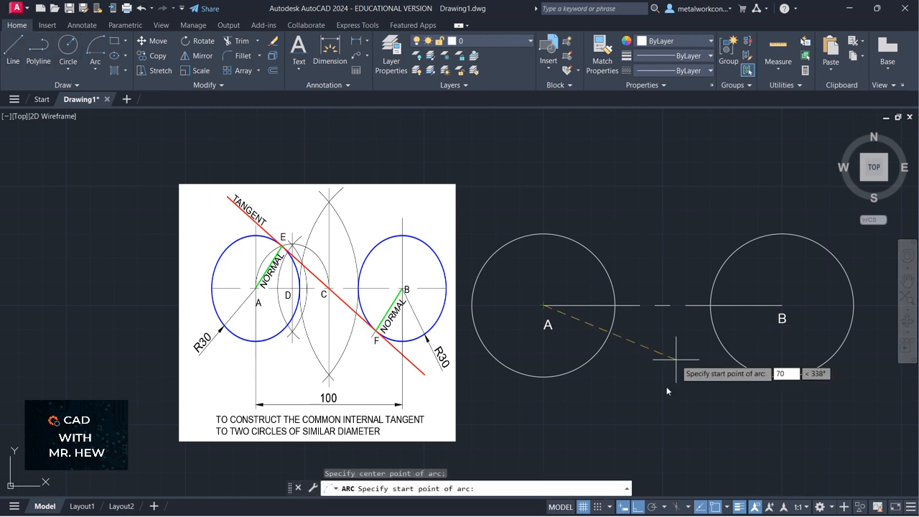
{"action": "key", "text": "Escape"}
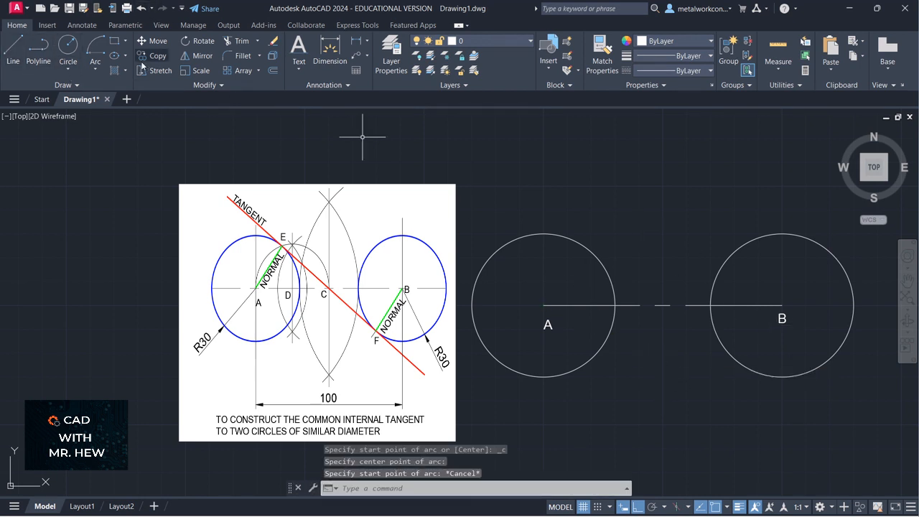
Step: With Ortho off, draw a centre-start-end arc of radius 70 centred on A, sweeping from below to above the centre line
{"action": "left_click", "coordinate": [95, 69]}
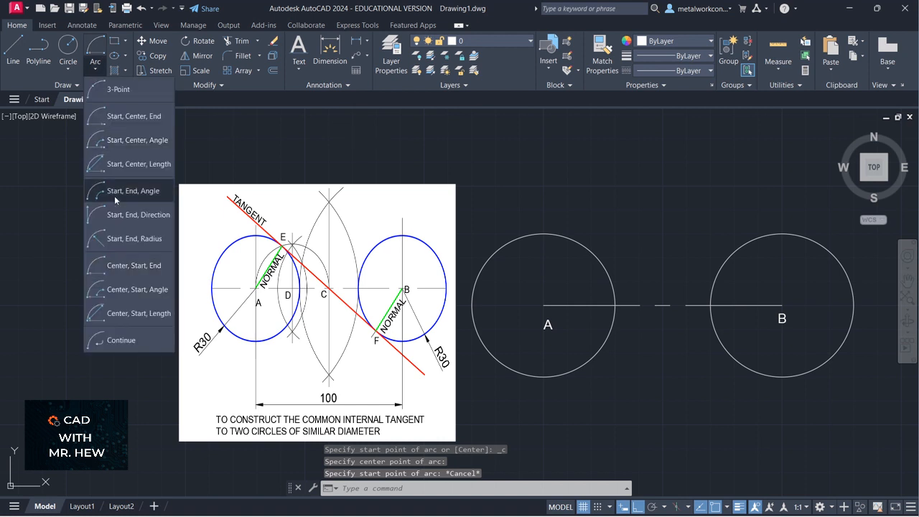
{"action": "left_click", "coordinate": [118, 267]}
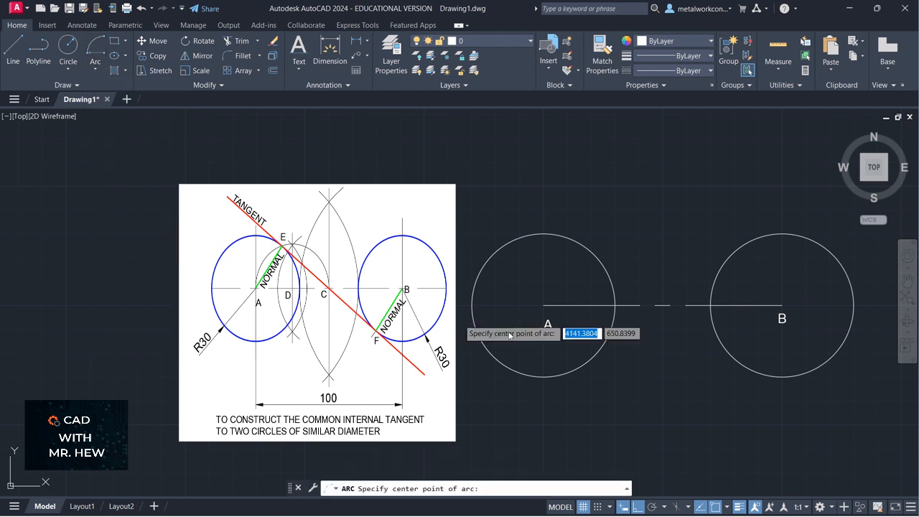
{"action": "left_click", "coordinate": [543, 305]}
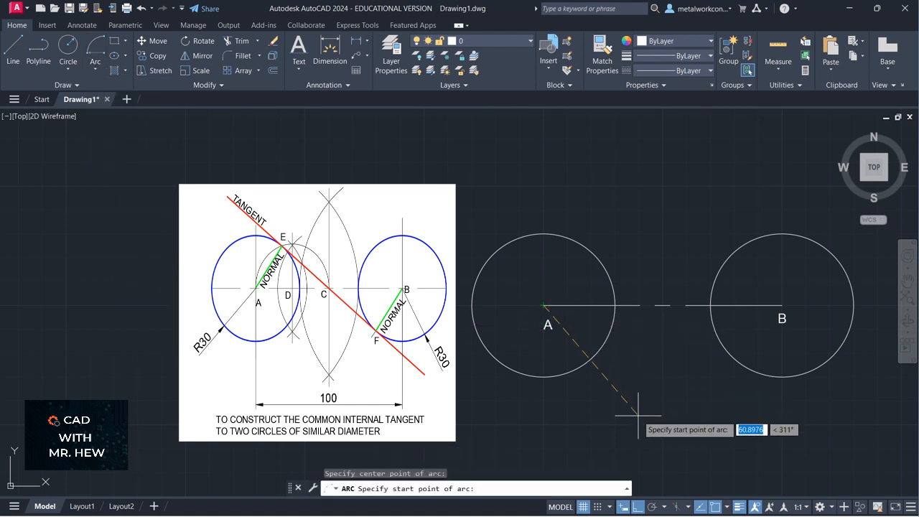
{"action": "type", "text": "70"}
{"action": "key", "text": "Return"}
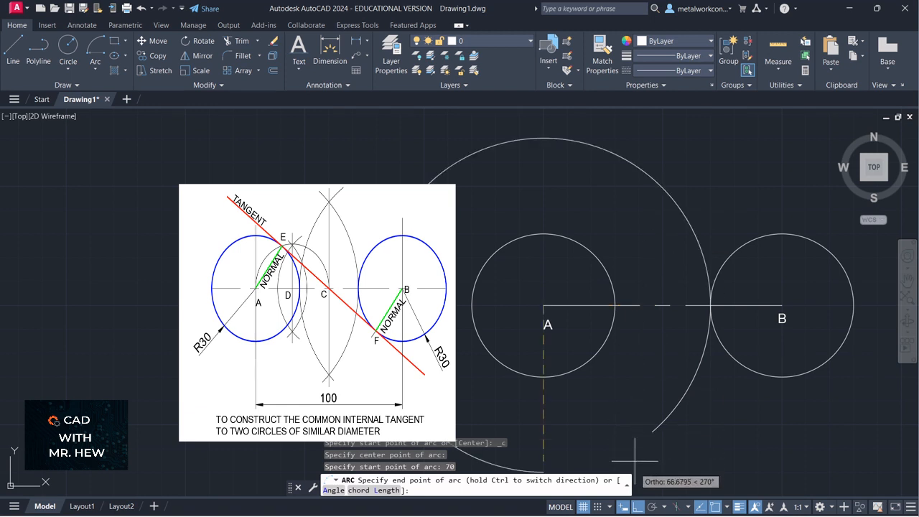
{"action": "left_click", "coordinate": [638, 507]}
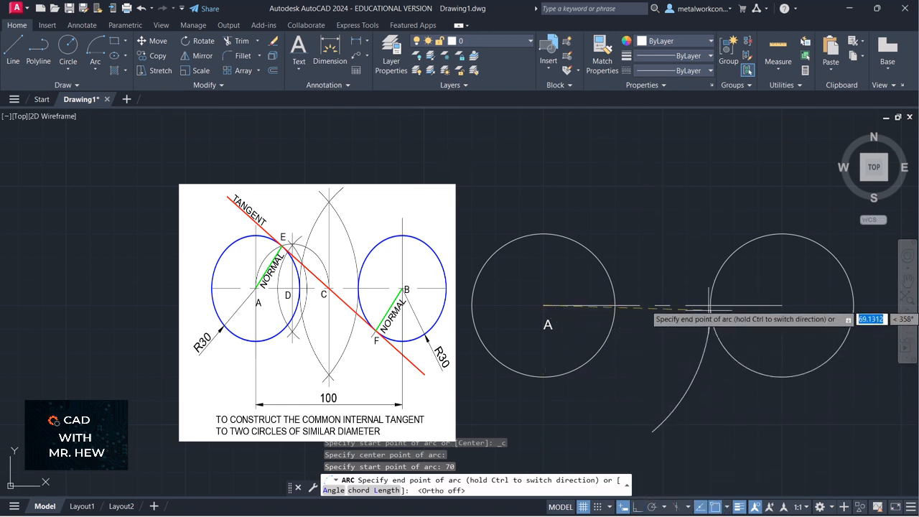
{"action": "left_click", "coordinate": [621, 168]}
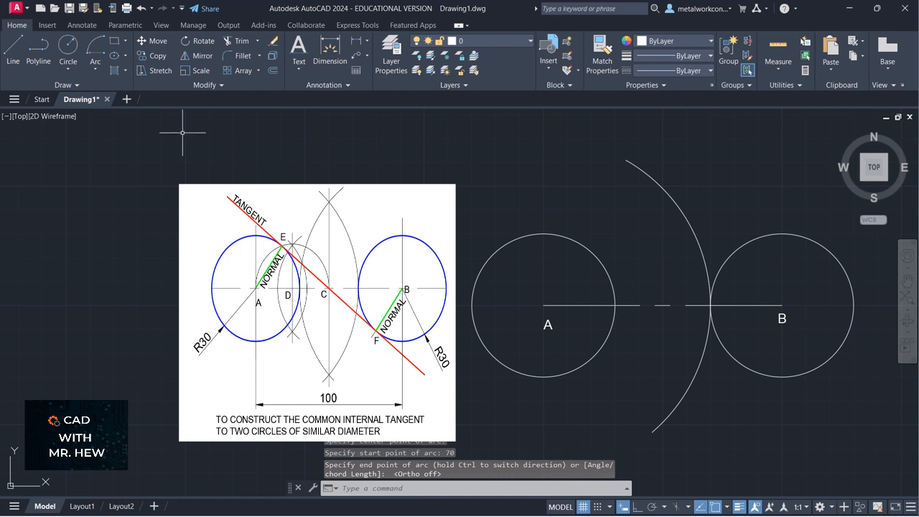
Step: Draw an arc of radius 70 centred on B that crosses the arc from A both above and below the centre line
{"action": "left_click", "coordinate": [94, 69]}
{"action": "left_click", "coordinate": [104, 267]}
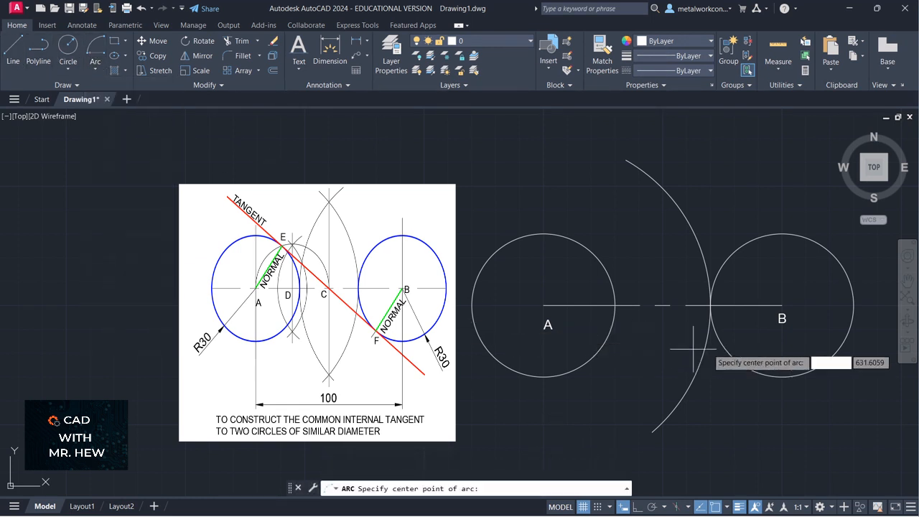
{"action": "left_click", "coordinate": [782, 307]}
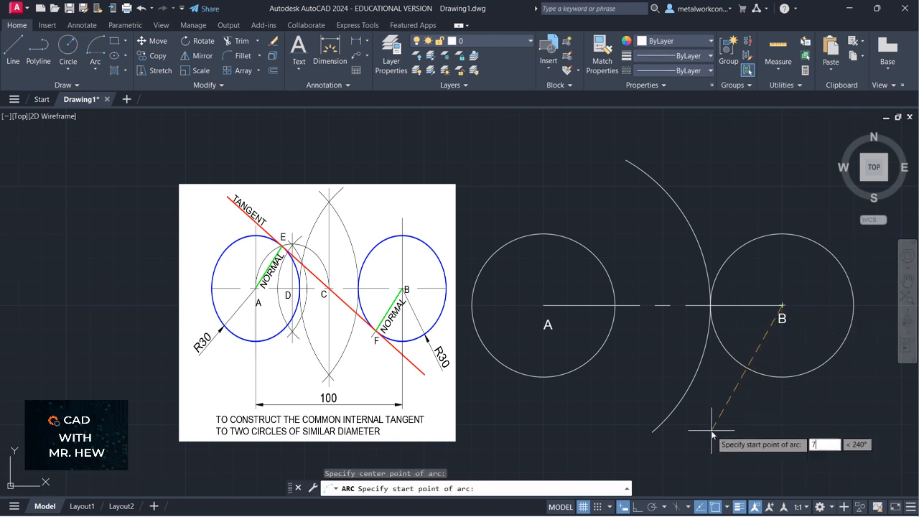
{"action": "type", "text": "70"}
{"action": "key", "text": "Return"}
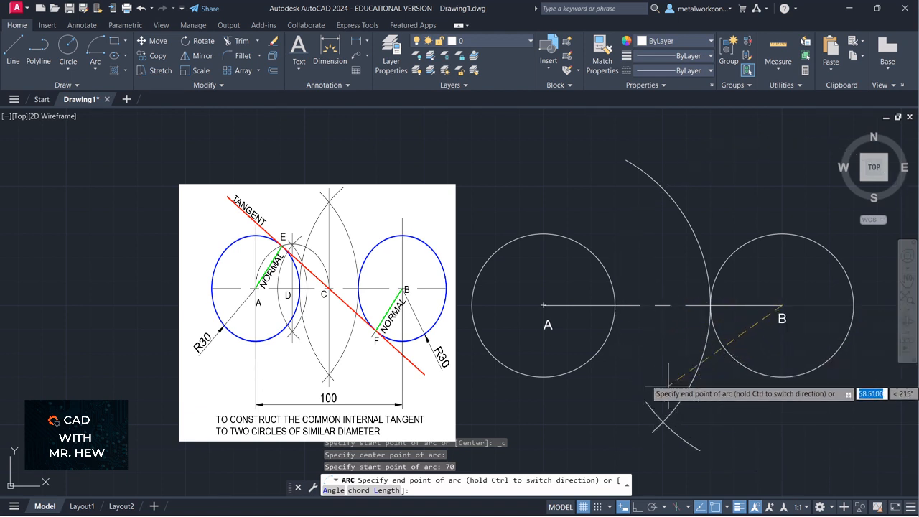
{"action": "left_click", "coordinate": [723, 224]}
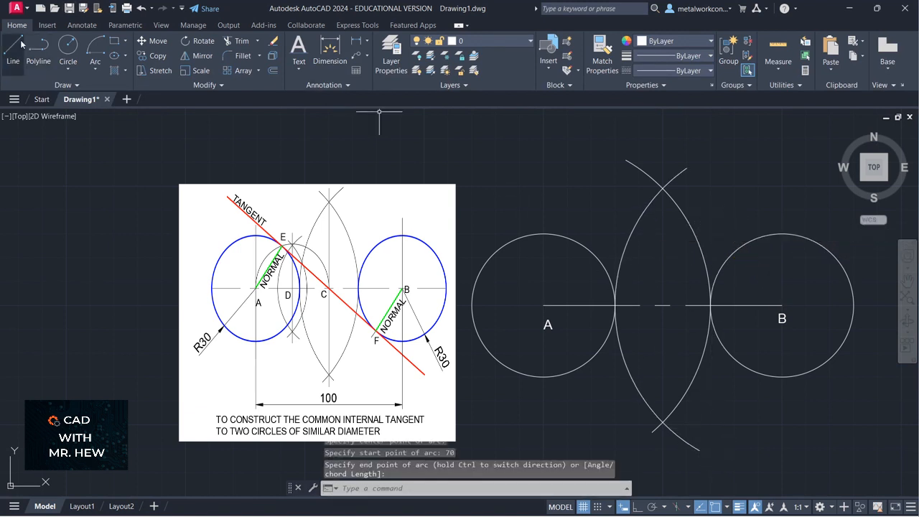
Step: Draw the perpendicular bisector of AB as a line between the upper and lower intersections of the two arcs
{"action": "left_click", "coordinate": [662, 188]}
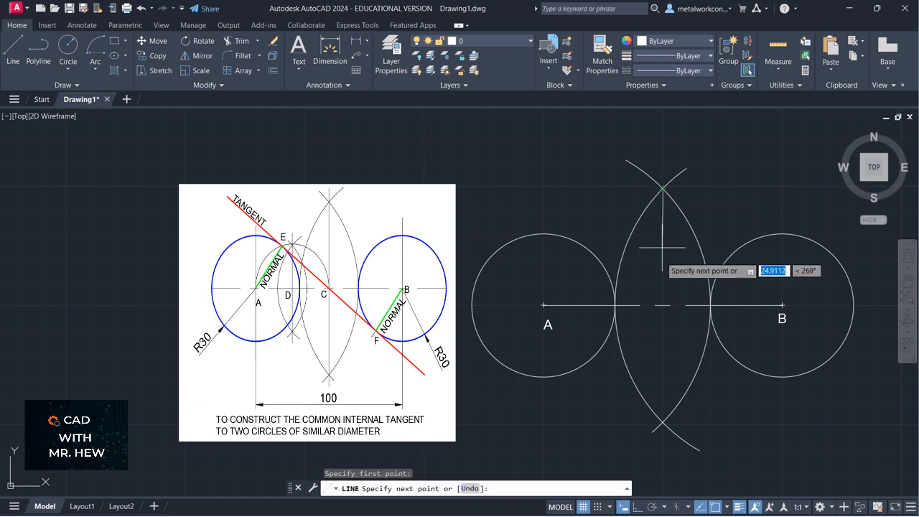
{"action": "left_click", "coordinate": [663, 423]}
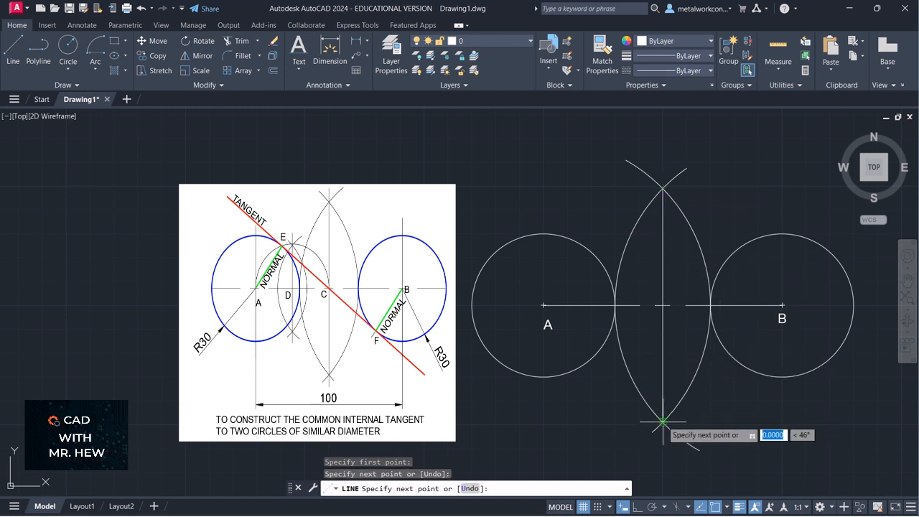
{"action": "key", "text": "Return"}
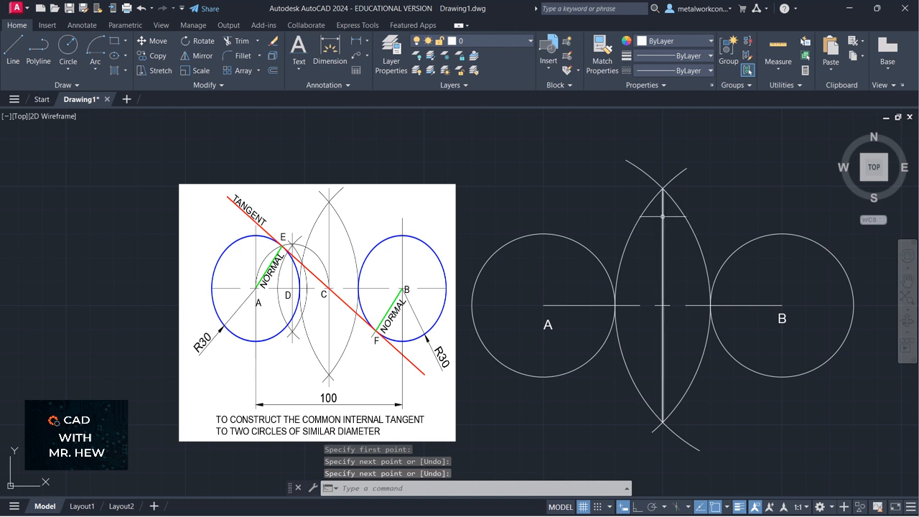
Step: Stretch both ends of the vertical bisector slightly past the arc intersections, extending the lower end by about 7
{"action": "left_click", "coordinate": [663, 209]}
{"action": "left_click", "coordinate": [663, 190]}
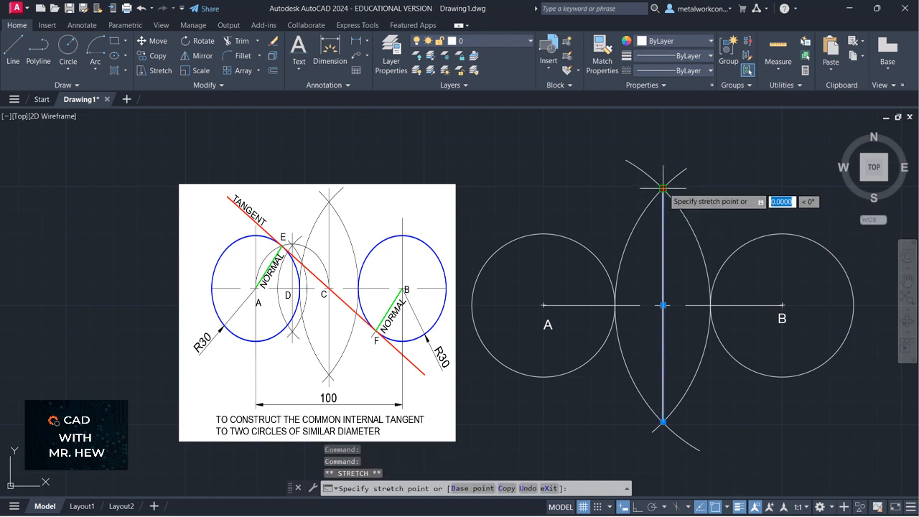
{"action": "left_click", "coordinate": [663, 169]}
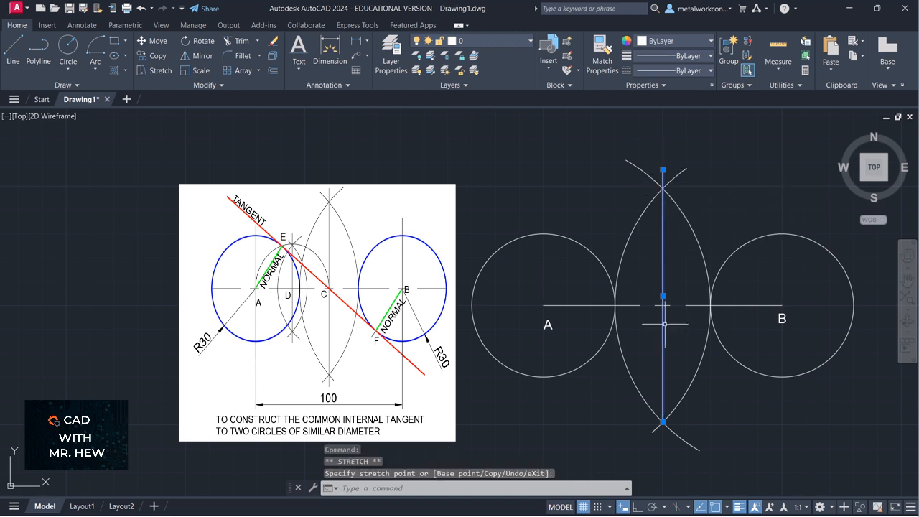
{"action": "left_click", "coordinate": [663, 421]}
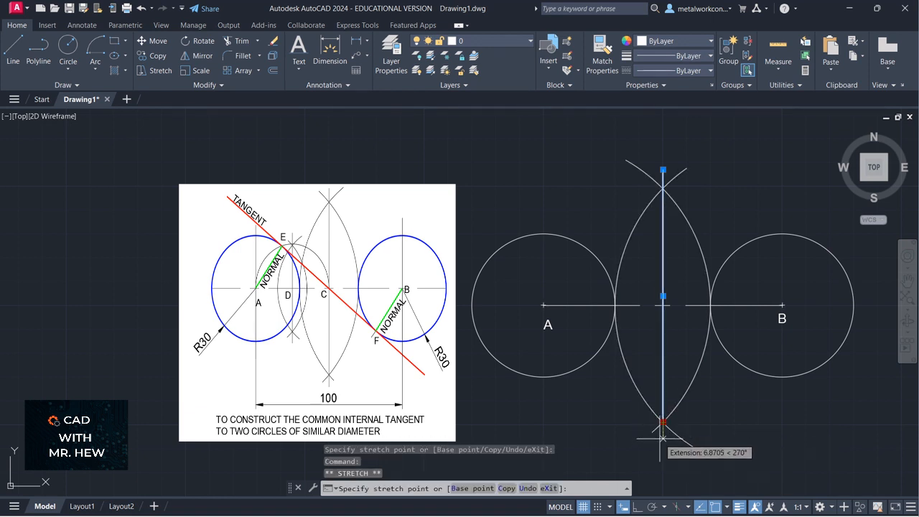
{"action": "left_click", "coordinate": [663, 438]}
{"action": "key", "text": "Escape"}
{"action": "key", "text": "Escape"}
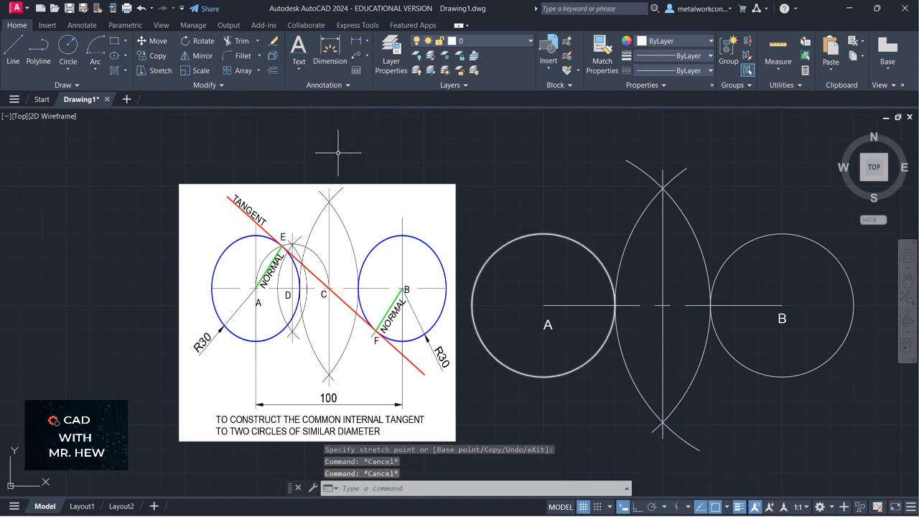
Step: With object snap off, label the midpoint of AB with single-line text "C", height 4 and rotation 0, just below the centre line
{"action": "left_click", "coordinate": [295, 70]}
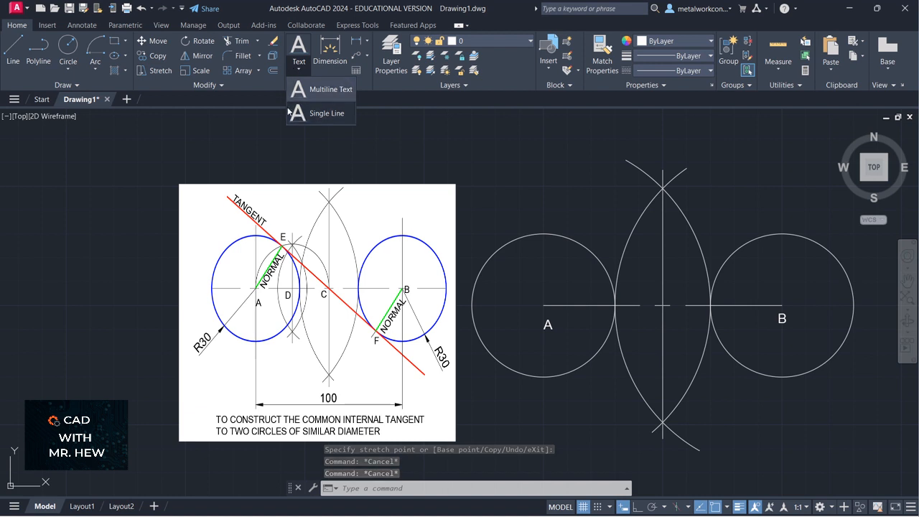
{"action": "left_click", "coordinate": [294, 113]}
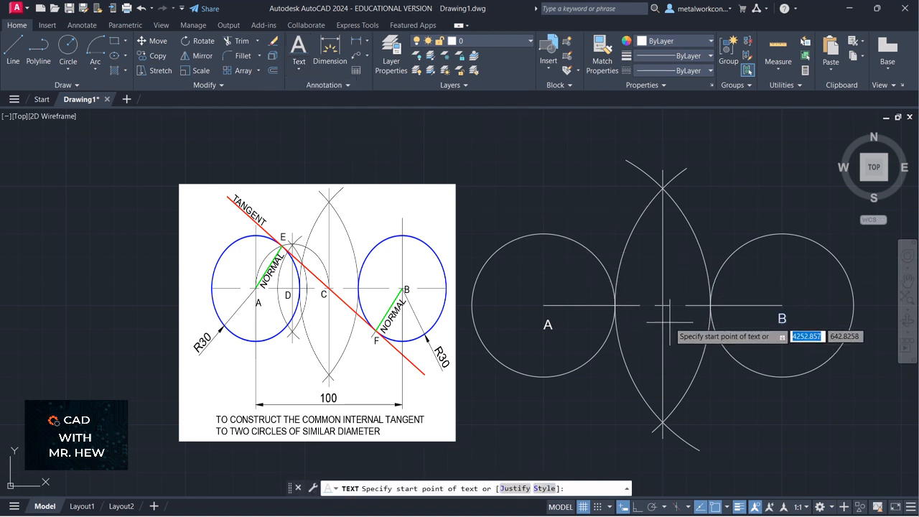
{"action": "left_click", "coordinate": [715, 507]}
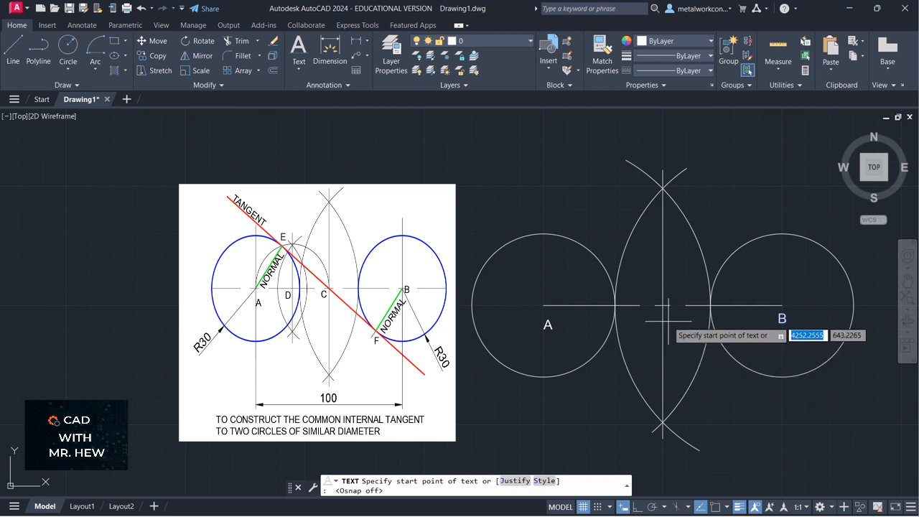
{"action": "left_click", "coordinate": [667, 321]}
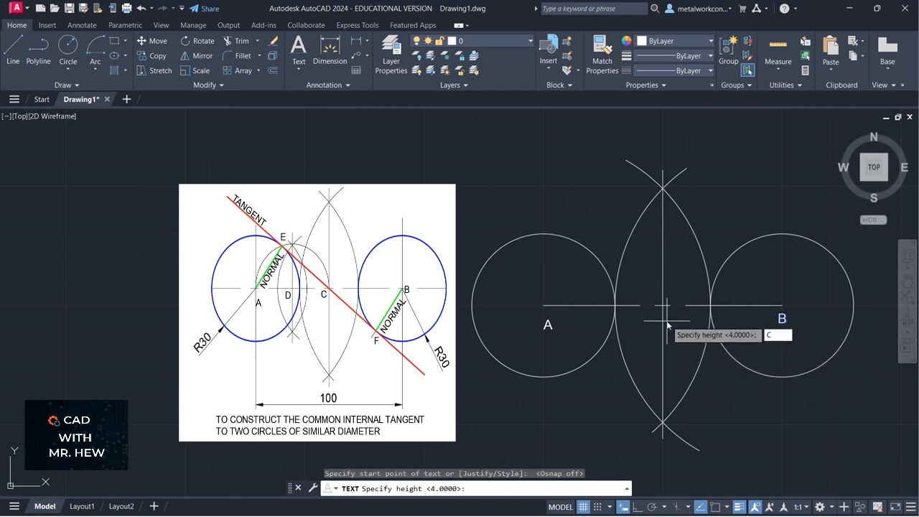
{"action": "type", "text": "4"}
{"action": "key", "text": "Return"}
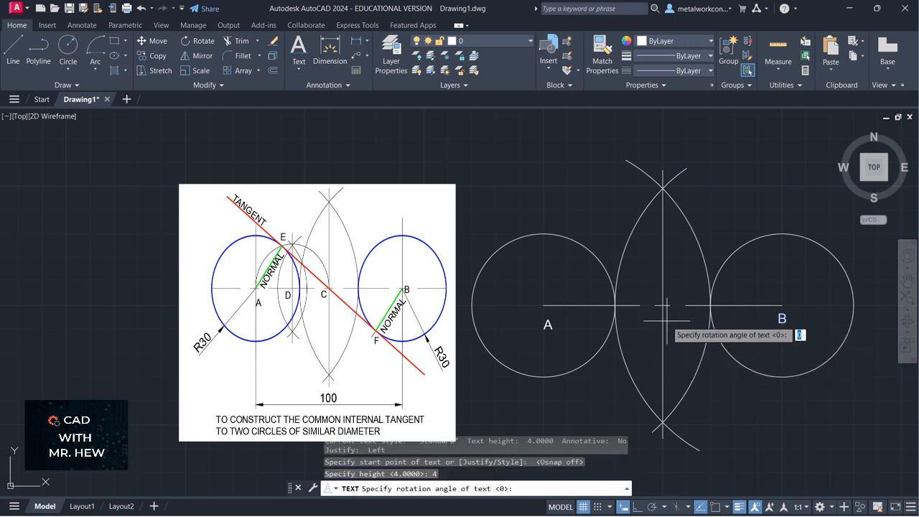
{"action": "key", "text": "Return"}
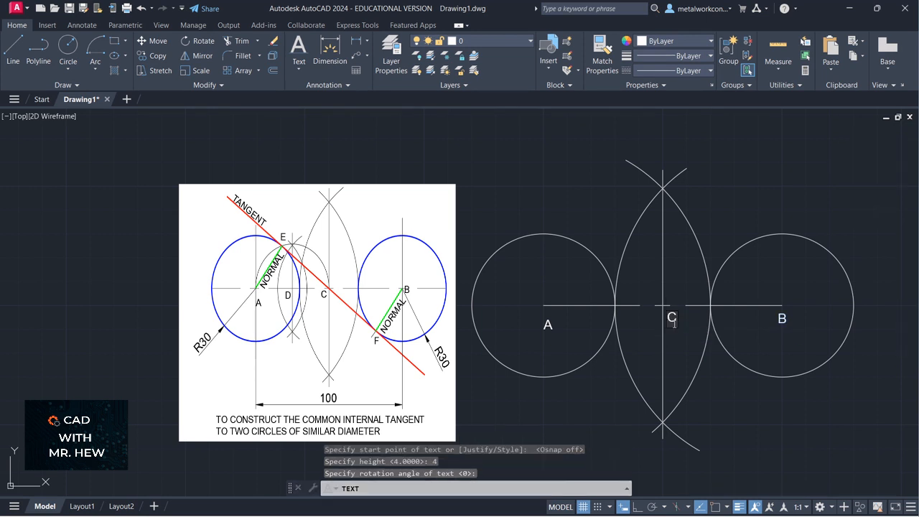
{"action": "type", "text": "C"}
{"action": "key", "text": "Escape"}
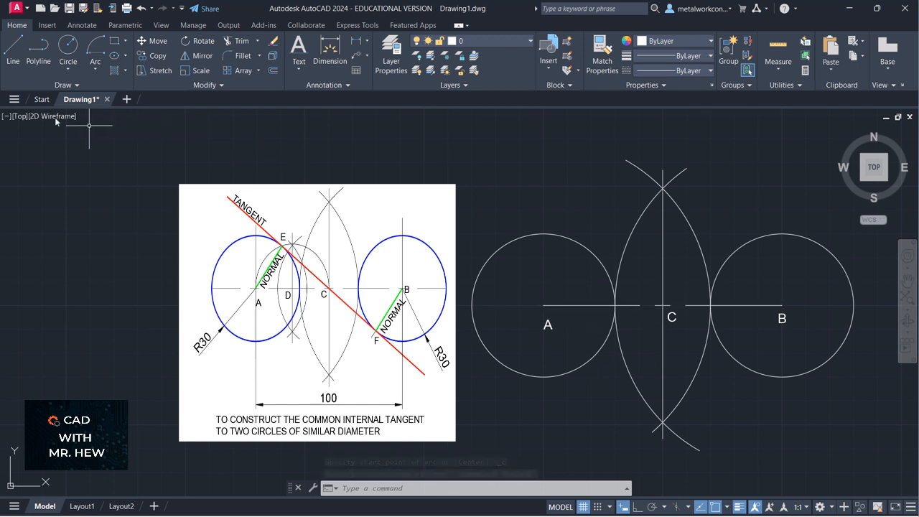
Step: Draw an arc of radius 35 centred on A, sweeping from below to above the centre line
{"action": "left_click", "coordinate": [93, 69]}
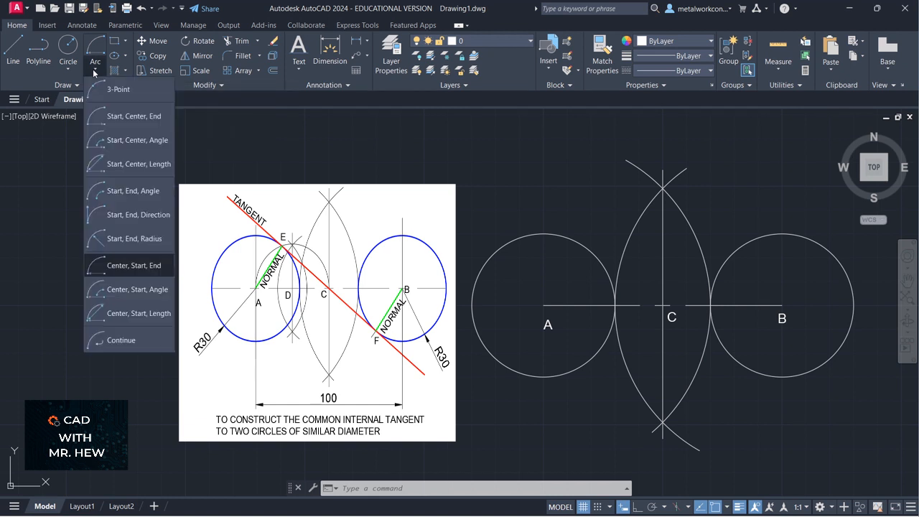
{"action": "key", "text": "Escape"}
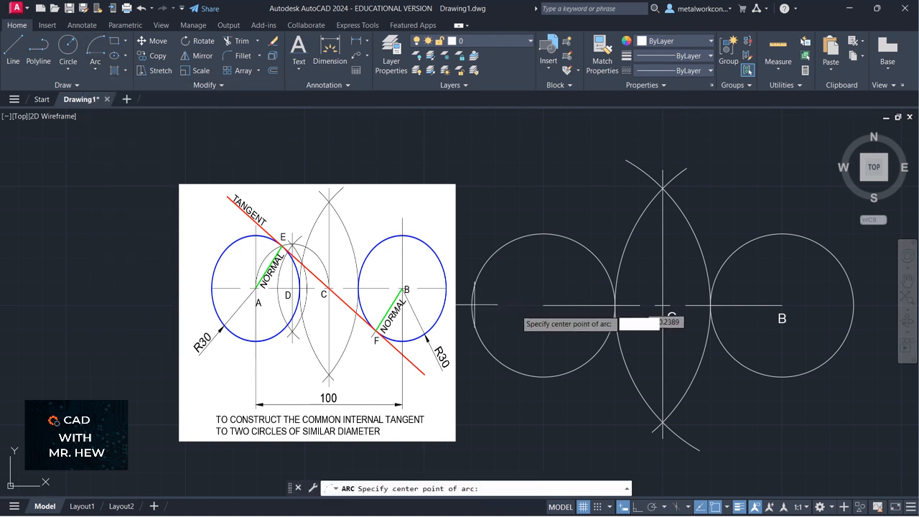
{"action": "left_click", "coordinate": [544, 305]}
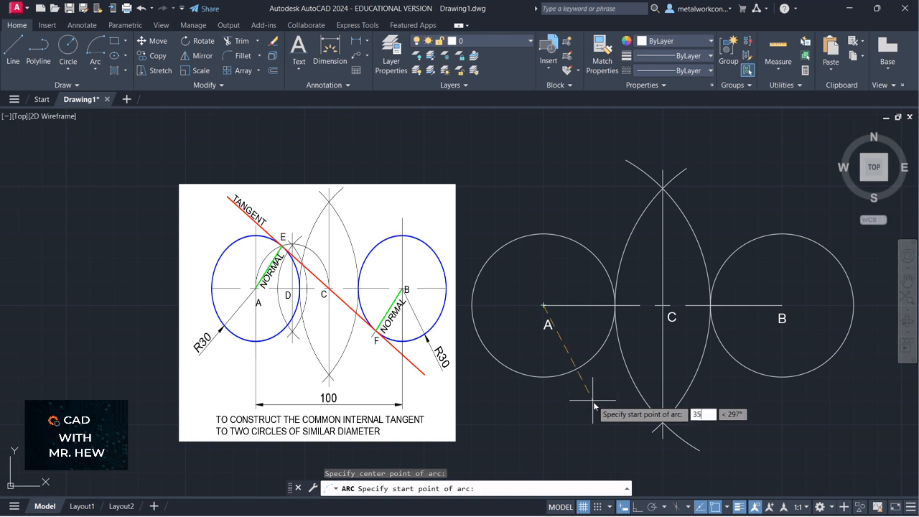
{"action": "key", "text": "Return"}
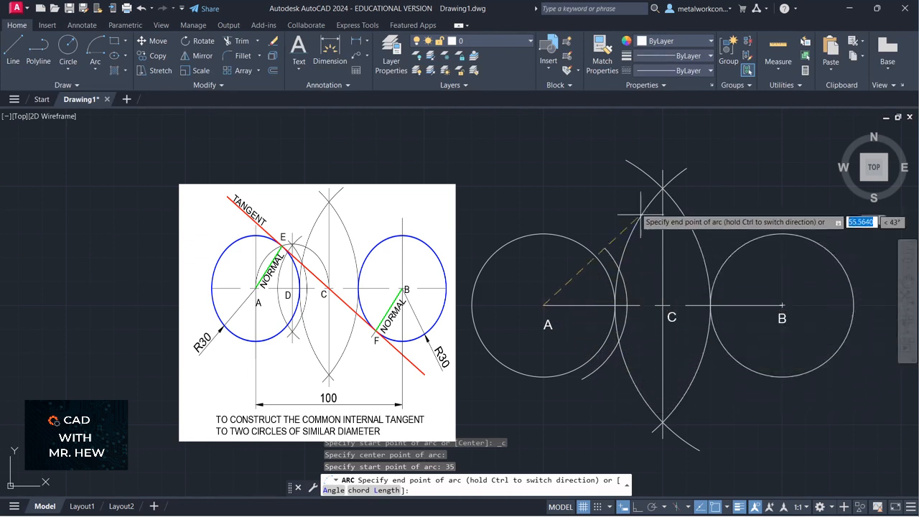
{"action": "key", "text": "Escape"}
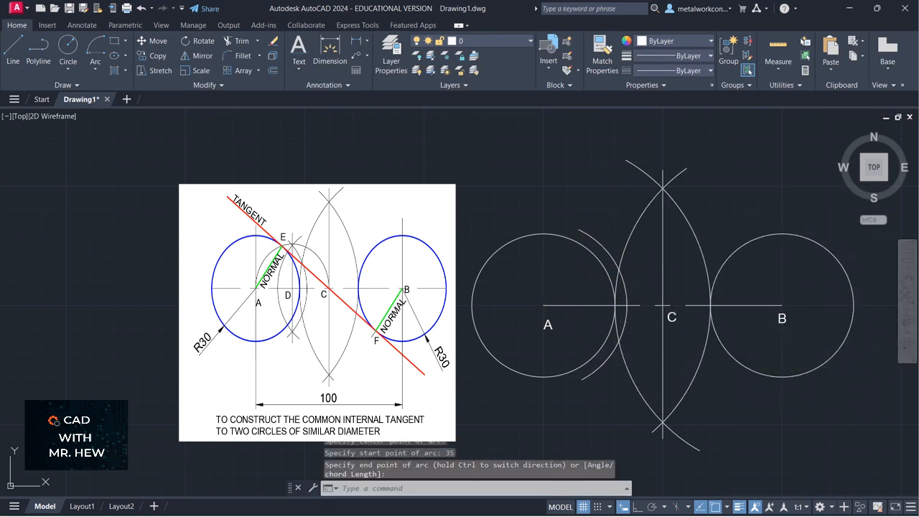
Step: Draw an arc of radius 35 centred on C, sweeping from above to below the centre line across the arc centred on A
{"action": "left_click", "coordinate": [95, 70]}
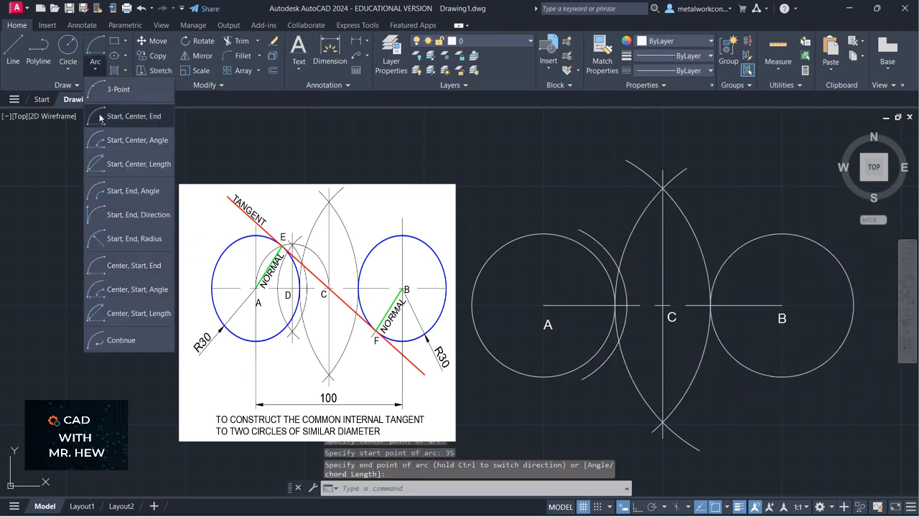
{"action": "left_click", "coordinate": [122, 266]}
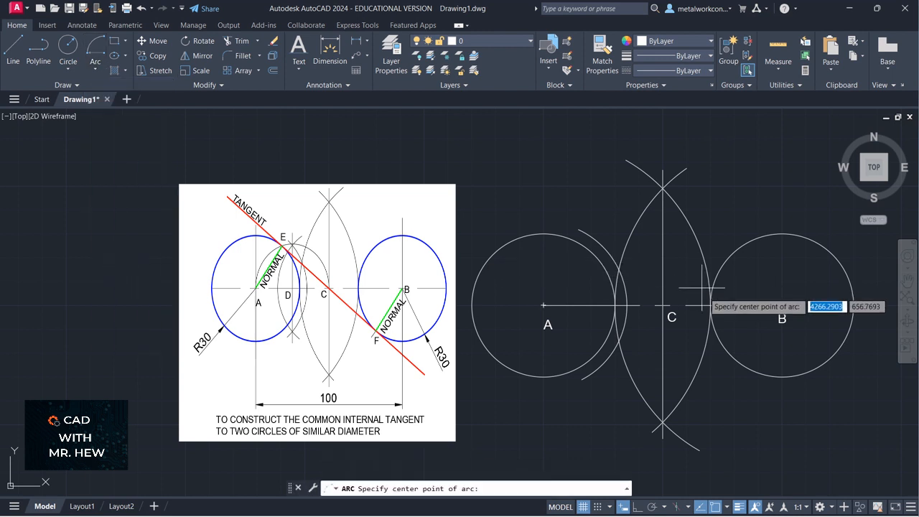
{"action": "left_click", "coordinate": [662, 306]}
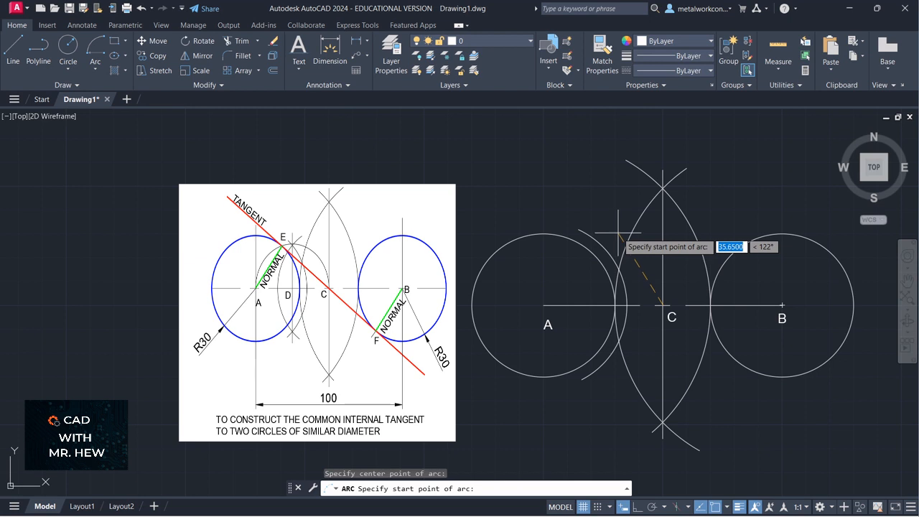
{"action": "key", "text": "Return"}
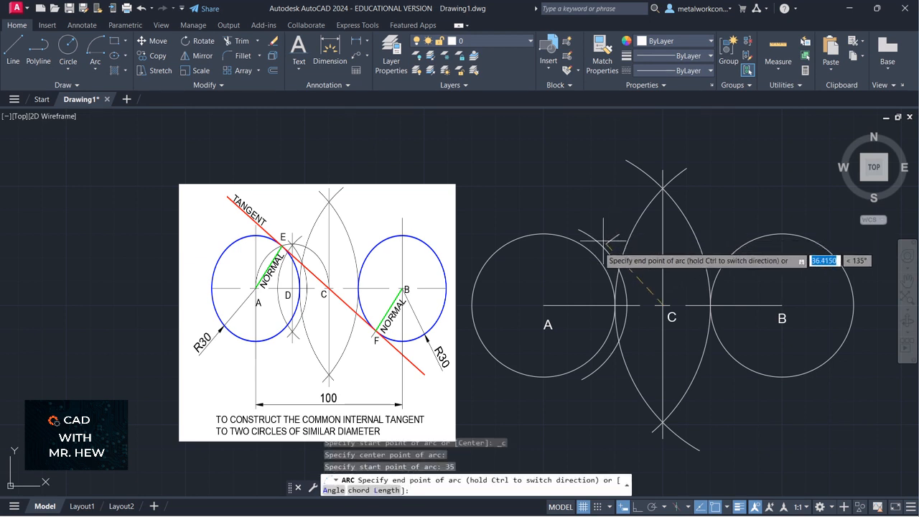
{"action": "left_click", "coordinate": [614, 372]}
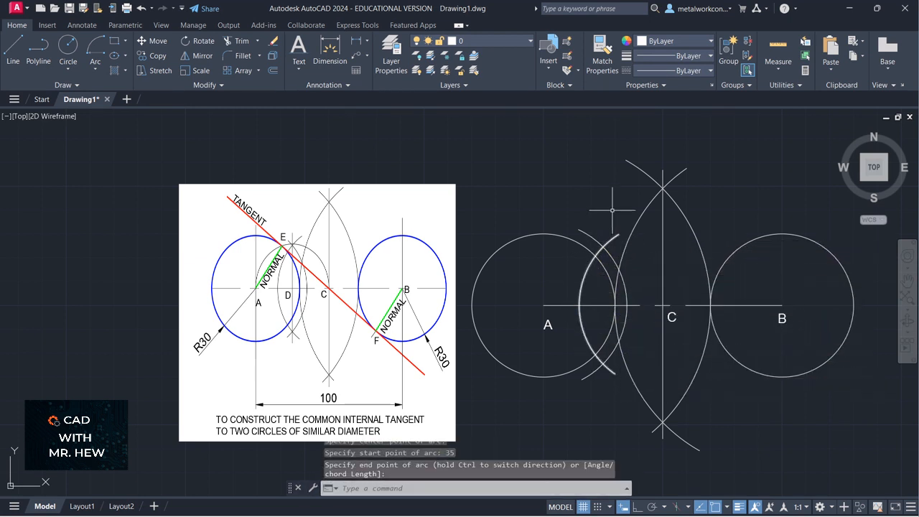
Step: Draw the perpendicular bisector of AC as a line from the upper to the lower intersection of the two radius-35 arcs
{"action": "left_click", "coordinate": [13, 50]}
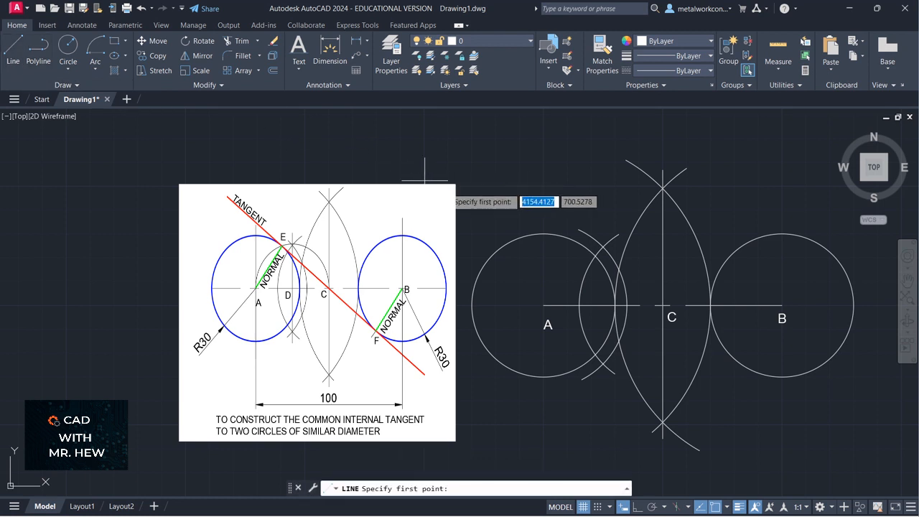
{"action": "left_click", "coordinate": [603, 246]}
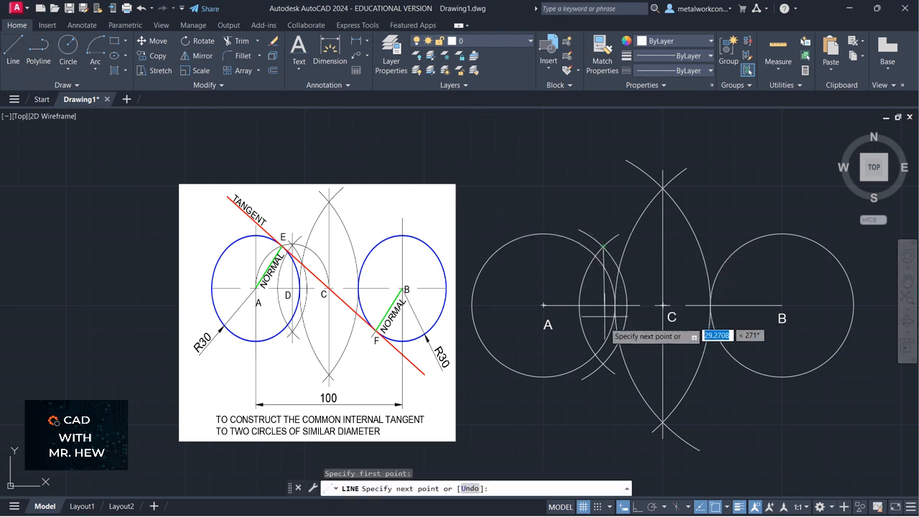
{"action": "left_click", "coordinate": [603, 365]}
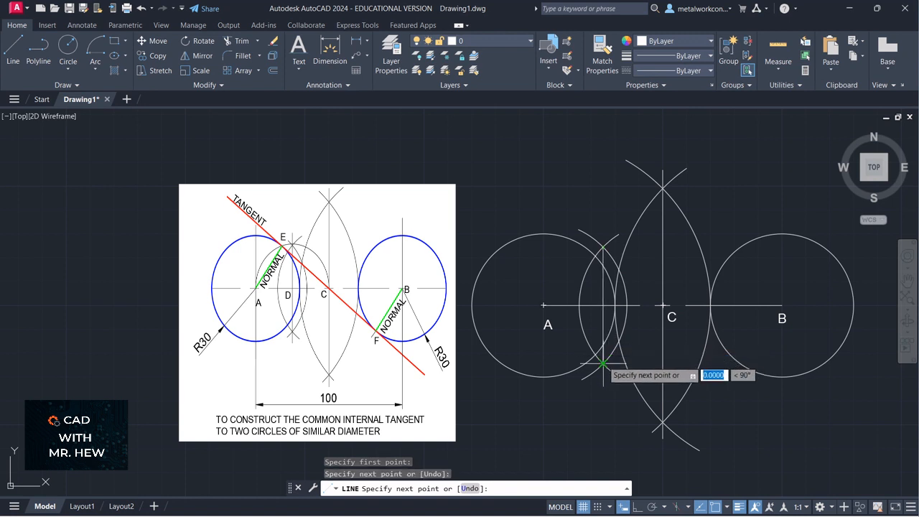
{"action": "key", "text": "Return"}
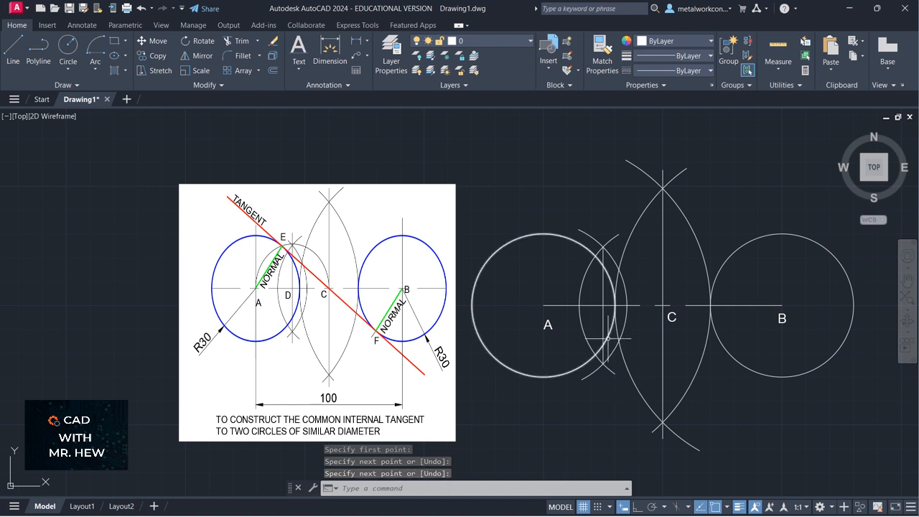
Step: Stretch both ends of the bisector of AC slightly past the arc intersections, extending the lower end by about 6.5
{"action": "left_click", "coordinate": [604, 319]}
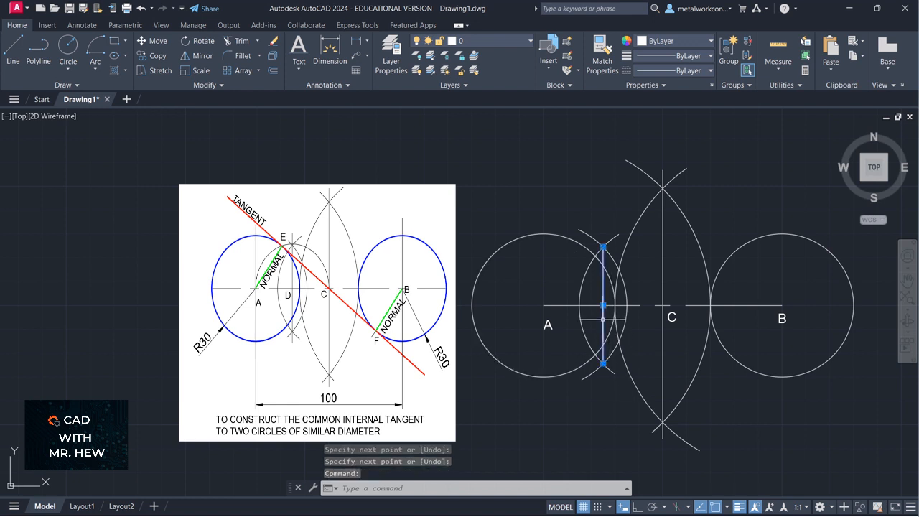
{"action": "left_click", "coordinate": [604, 364]}
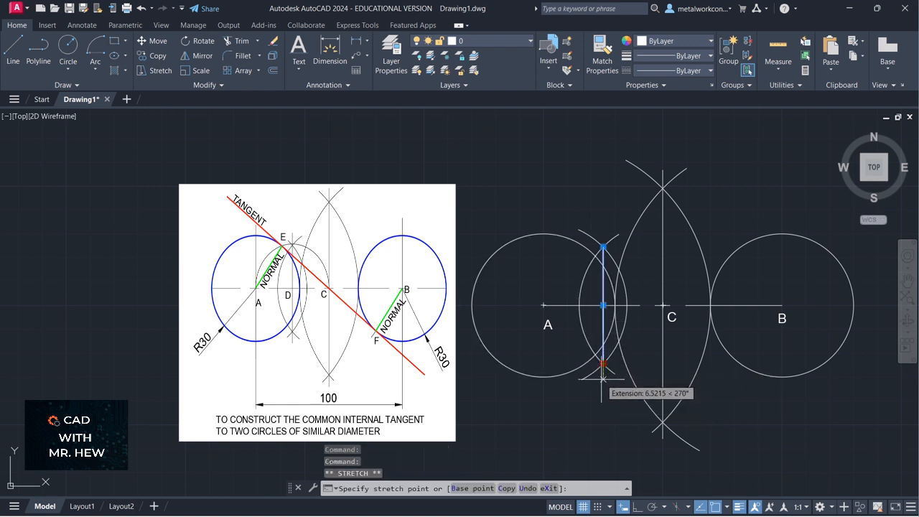
{"action": "left_click", "coordinate": [604, 378]}
{"action": "left_click", "coordinate": [604, 246]}
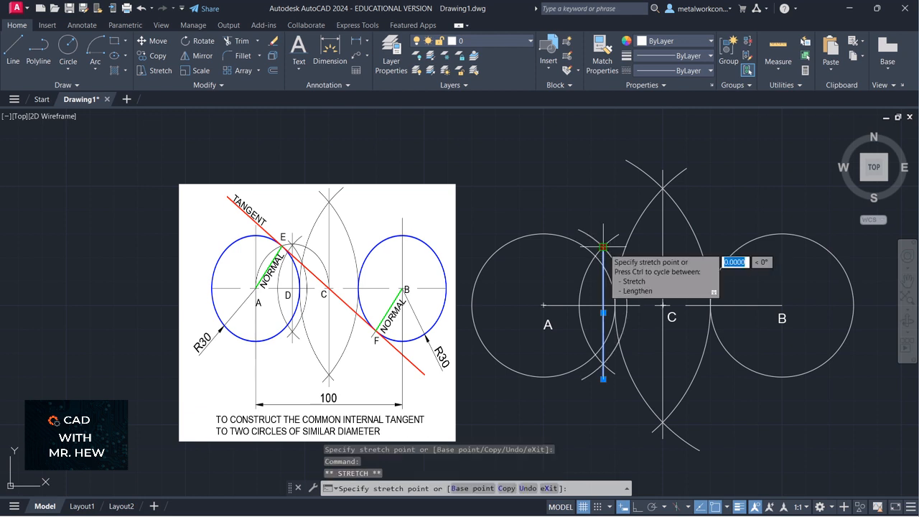
{"action": "left_click", "coordinate": [604, 229]}
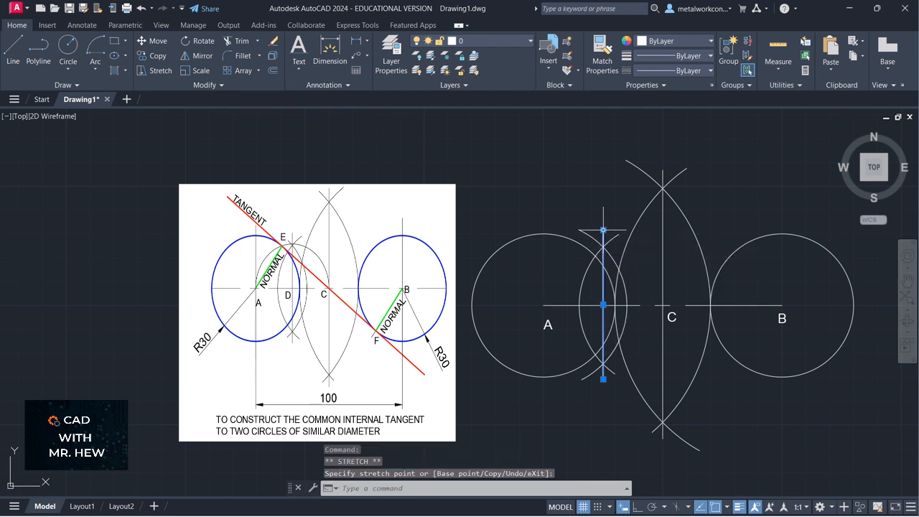
{"action": "key", "text": "Escape"}
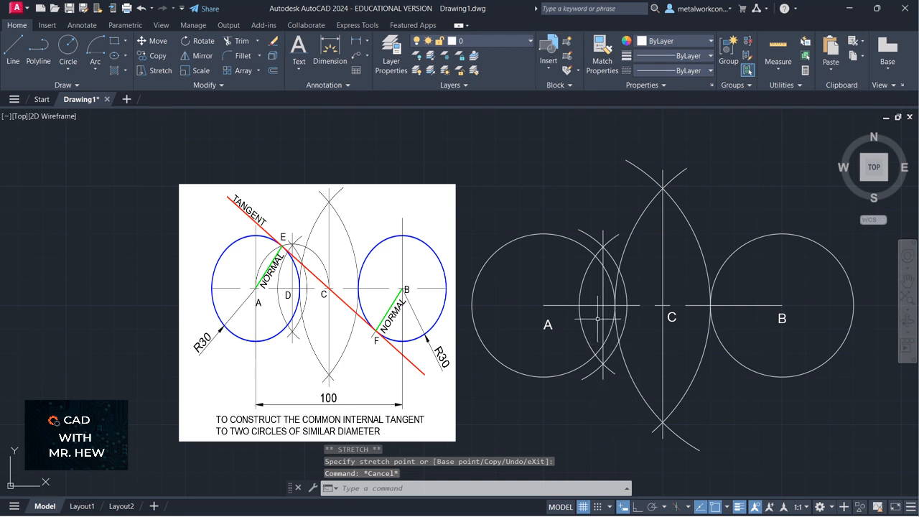
Step: With object snap off, label the midpoint of AC with single-line text "D", height 4 and rotation 0, just below the centre line
{"action": "left_click", "coordinate": [301, 68]}
{"action": "left_click", "coordinate": [298, 113]}
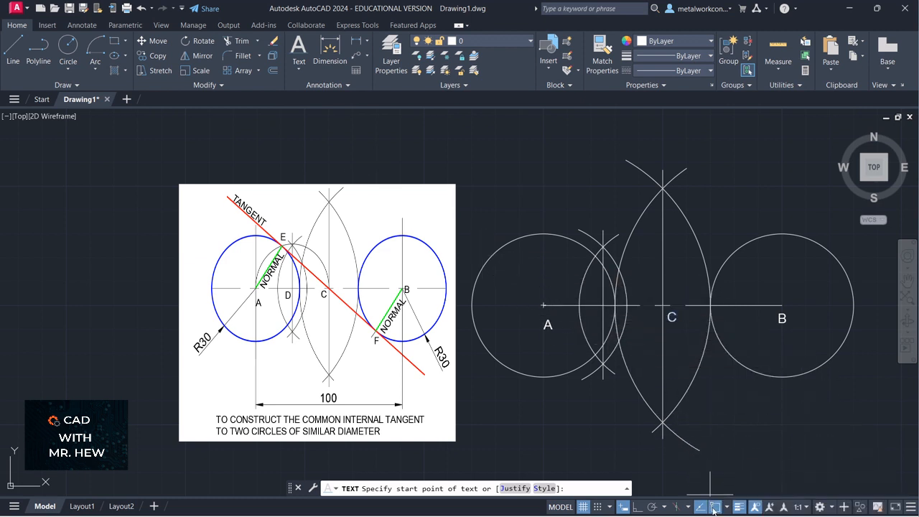
{"action": "key", "text": "F3"}
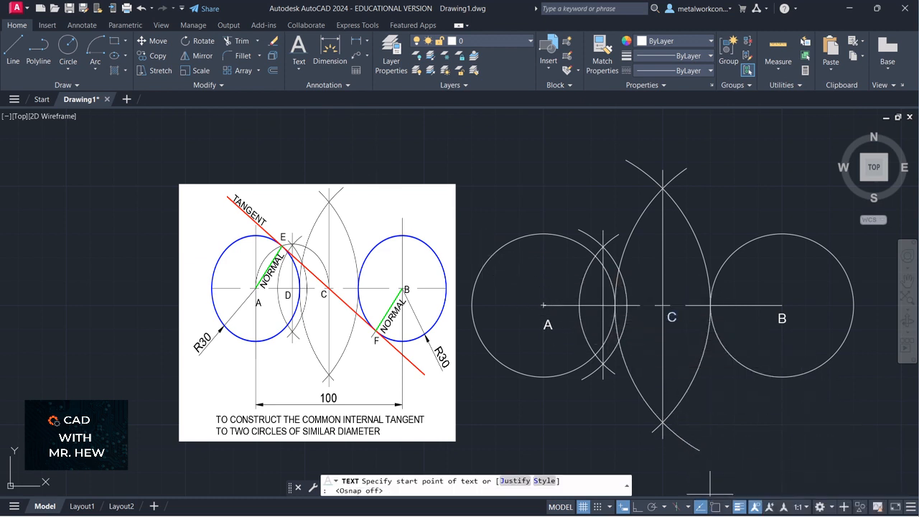
{"action": "left_click", "coordinate": [592, 316]}
{"action": "key", "text": "Return"}
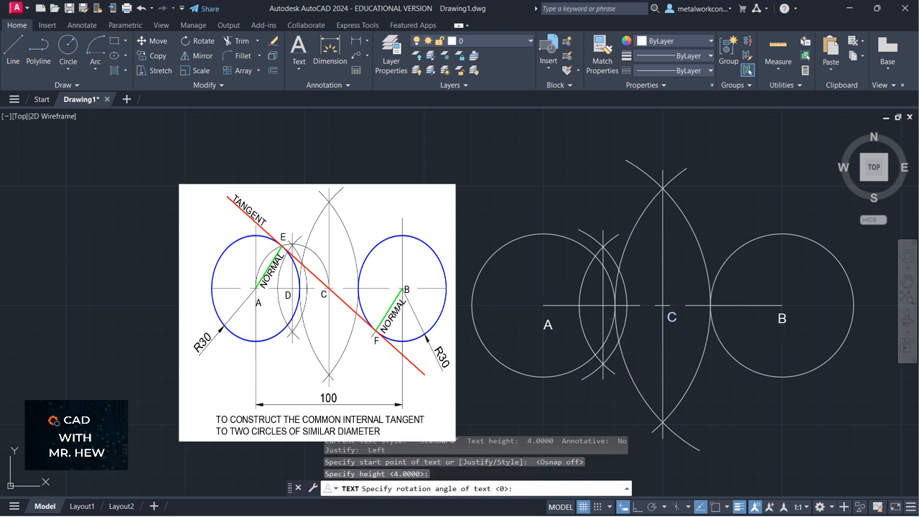
{"action": "key", "text": "Return"}
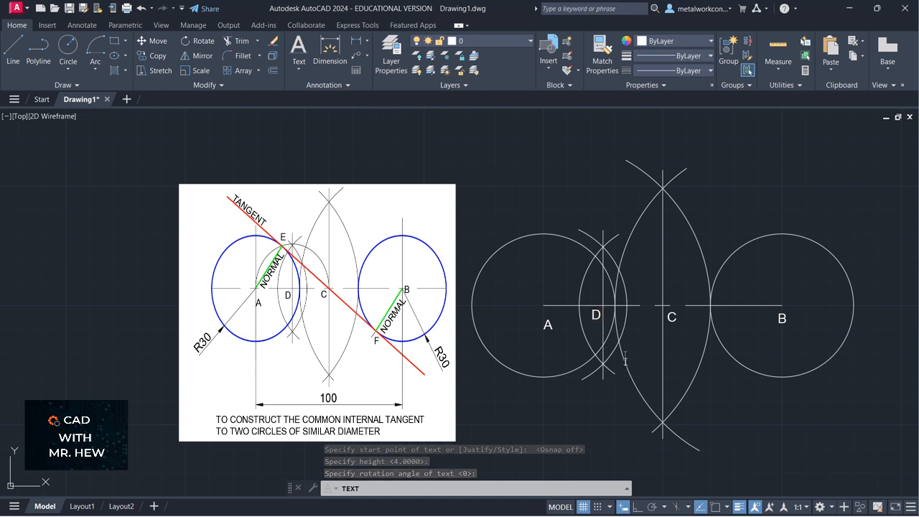
{"action": "key", "text": "Return"}
{"action": "key", "text": "Return"}
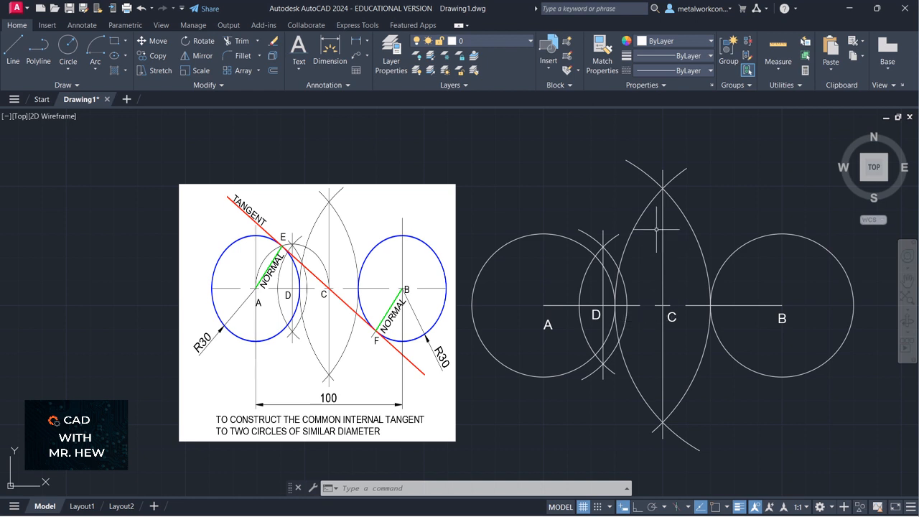
Step: With object snap on, draw a semicircular arc centred on D from C over the centre line to A
{"action": "left_click", "coordinate": [94, 74]}
{"action": "left_click", "coordinate": [123, 267]}
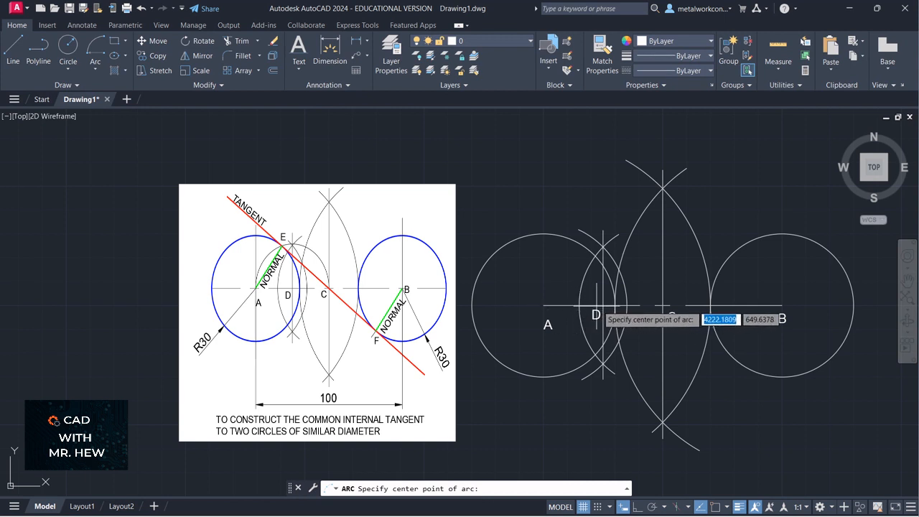
{"action": "left_click", "coordinate": [715, 508]}
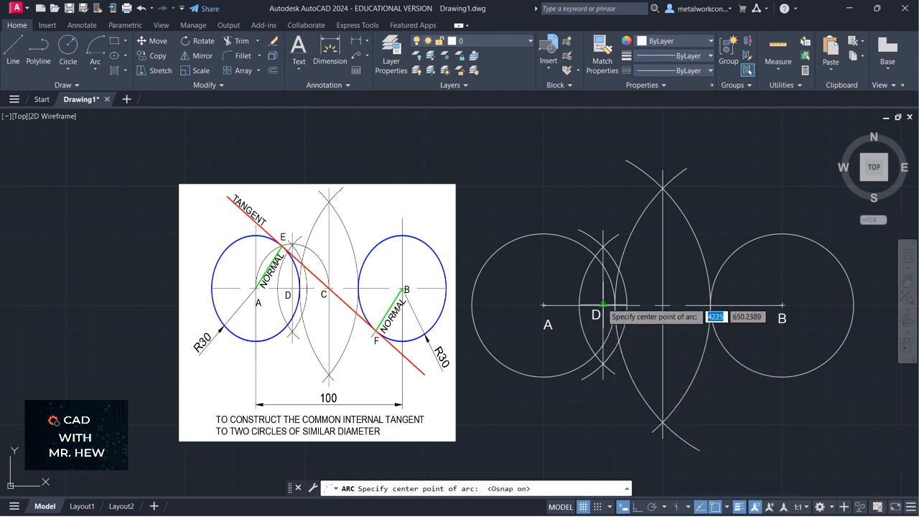
{"action": "left_click", "coordinate": [604, 304]}
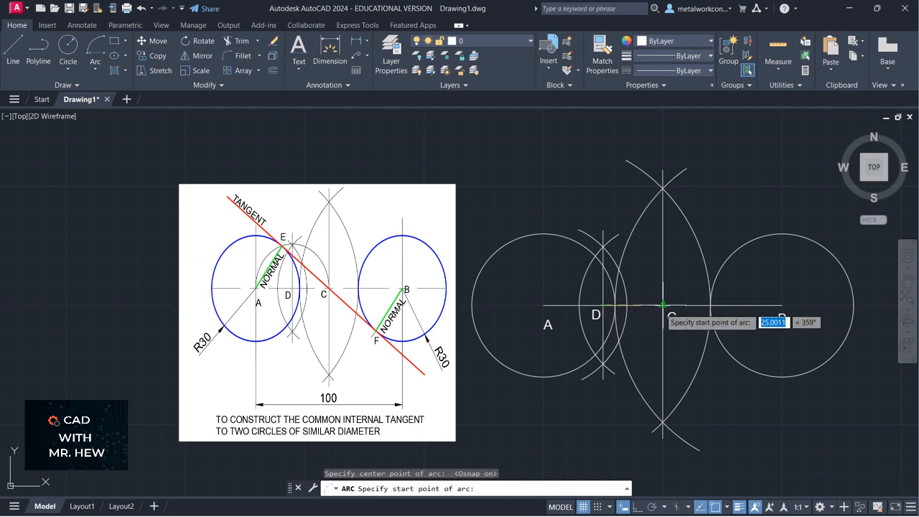
{"action": "left_click", "coordinate": [663, 304]}
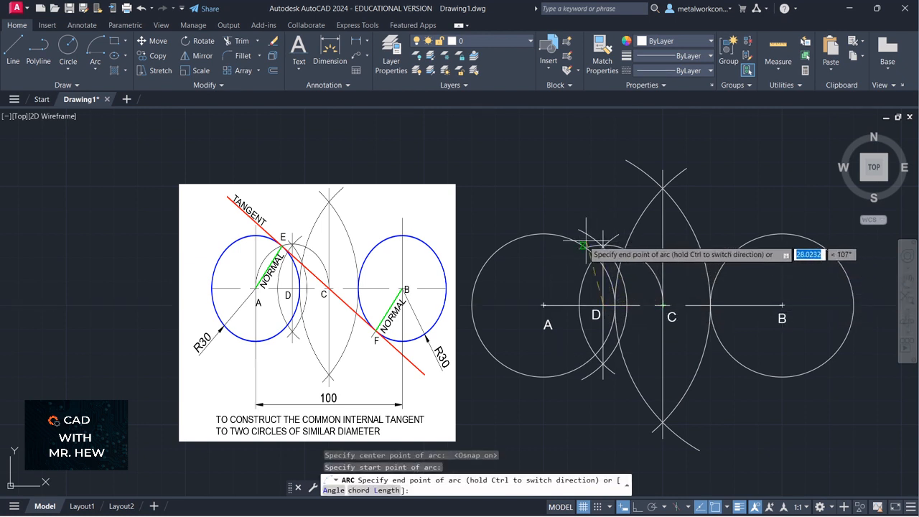
{"action": "left_click", "coordinate": [541, 304]}
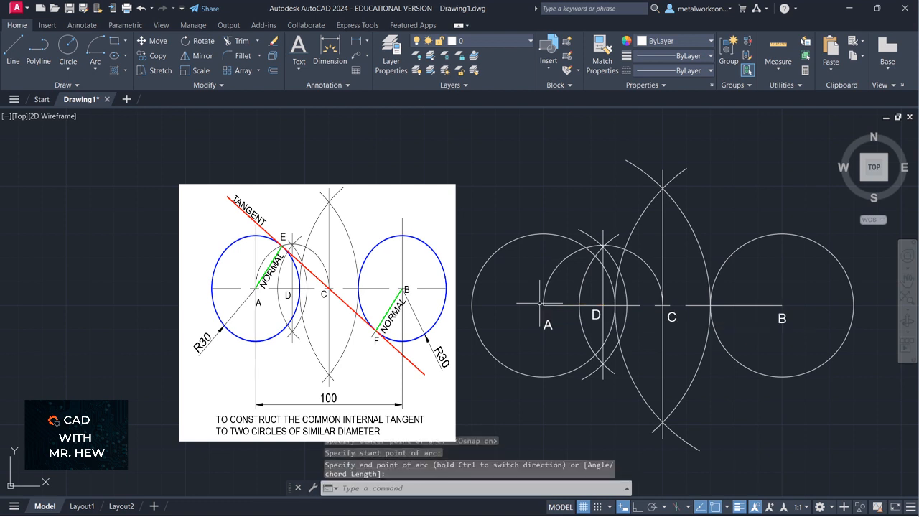
{"action": "key", "text": "space"}
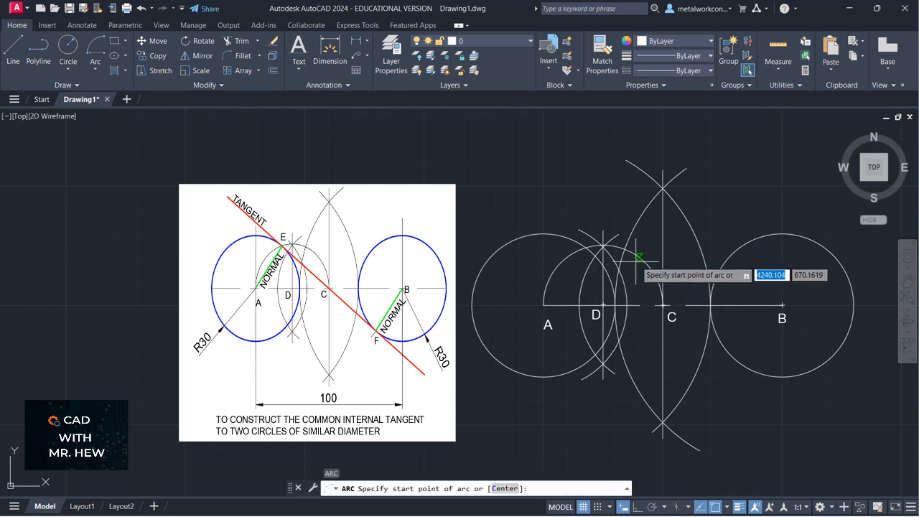
{"action": "key", "text": "Escape"}
{"action": "left_click", "coordinate": [639, 257]}
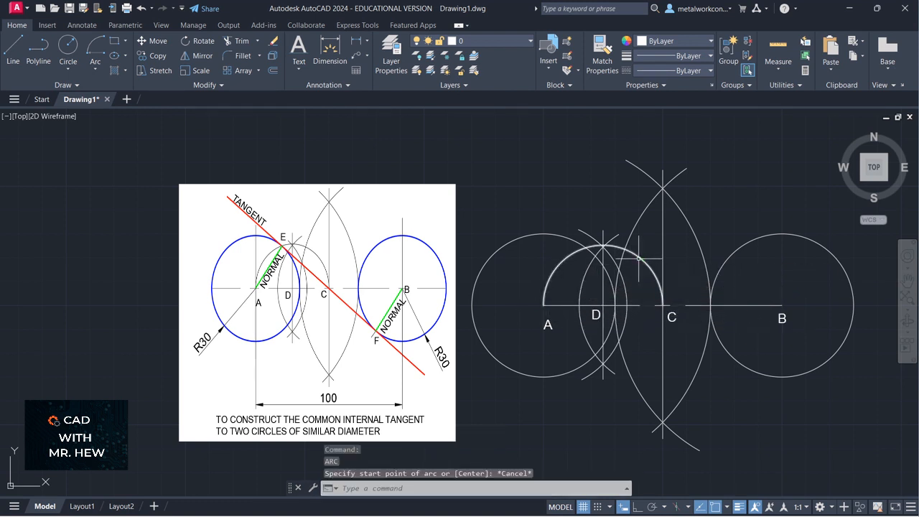
{"action": "key", "text": "Escape"}
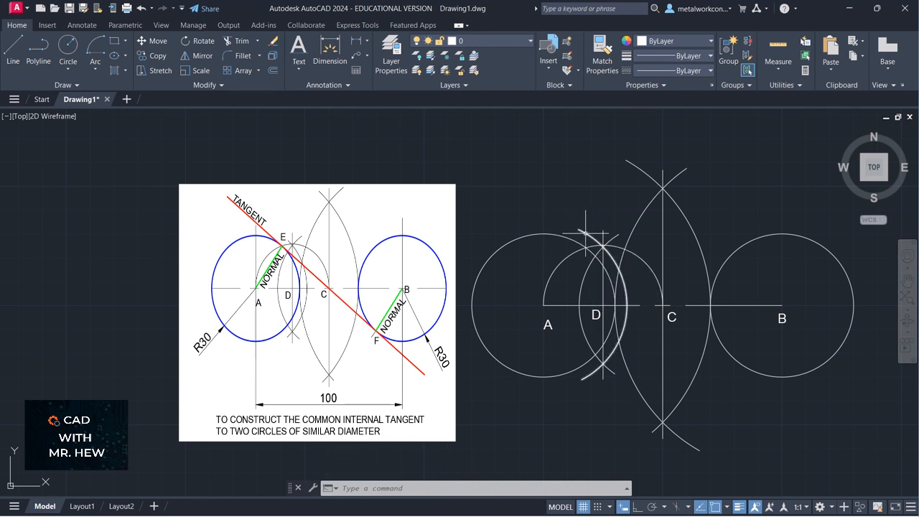
Step: With object snap off, label the crossing of the semicircle and circle A with single-line text "E", height 4 and rotation 0, just above it
{"action": "left_click", "coordinate": [298, 69]}
{"action": "left_click", "coordinate": [300, 115]}
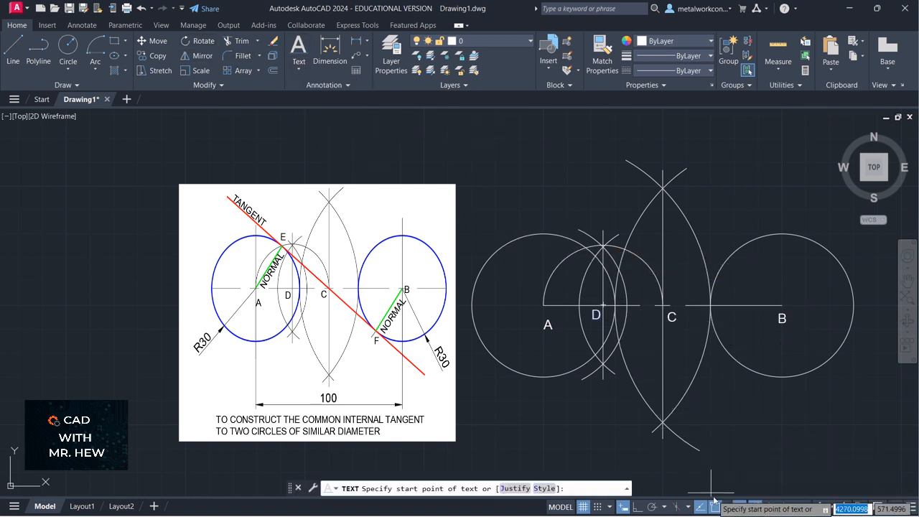
{"action": "key", "text": "F3"}
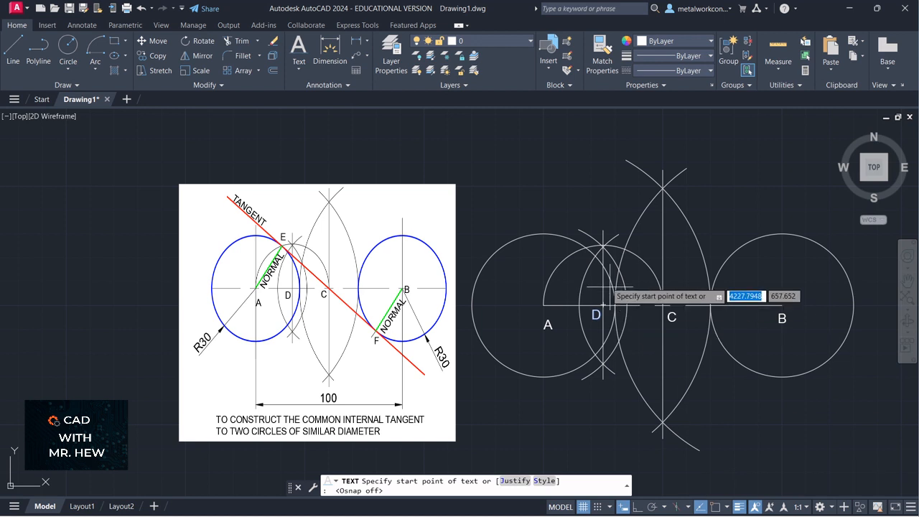
{"action": "left_click", "coordinate": [584, 240]}
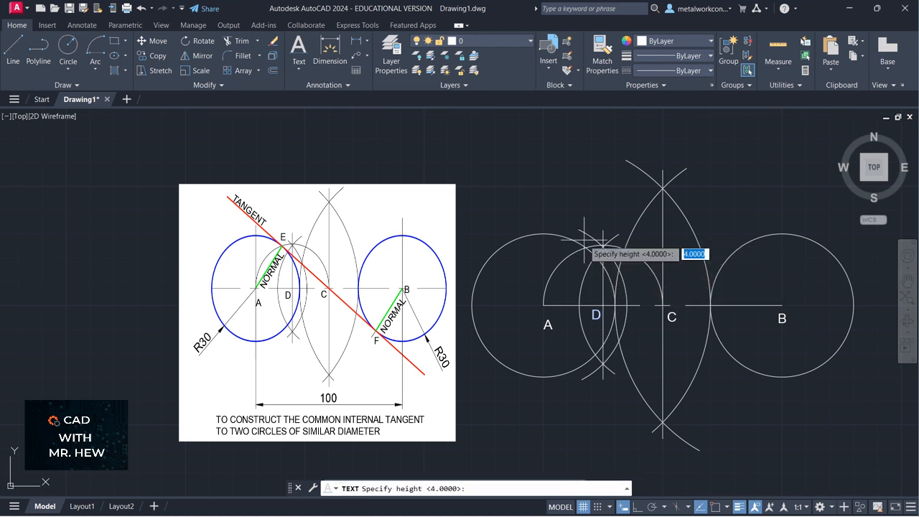
{"action": "key", "text": "Return"}
{"action": "key", "text": "Return"}
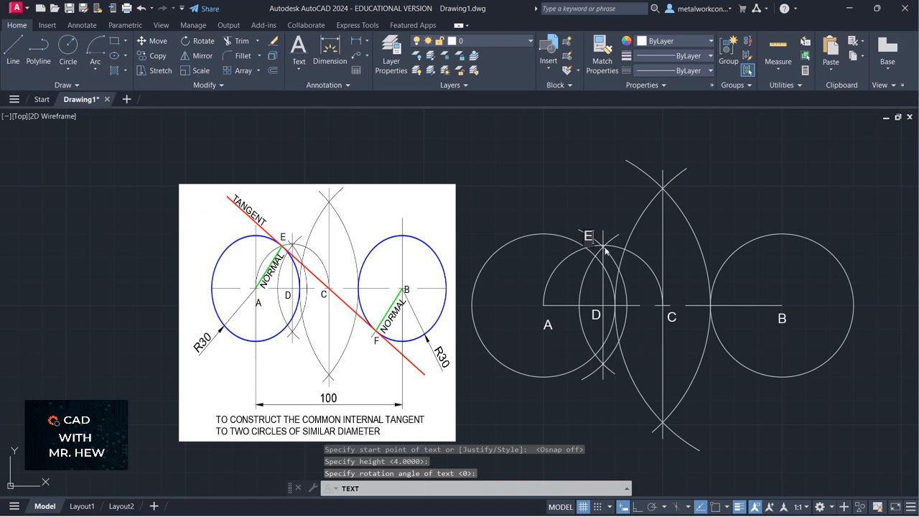
{"action": "key", "text": "Return"}
{"action": "key", "text": "Return"}
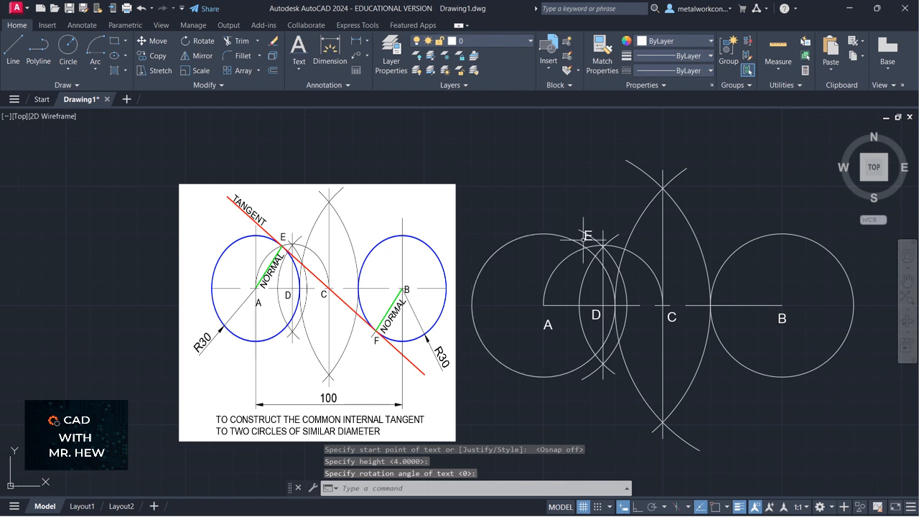
Step: Break the arc centred on A at one point just beyond its upper and one just beyond its lower crossing with the bisector of AC
{"action": "left_click", "coordinate": [214, 86]}
{"action": "left_click", "coordinate": [172, 113]}
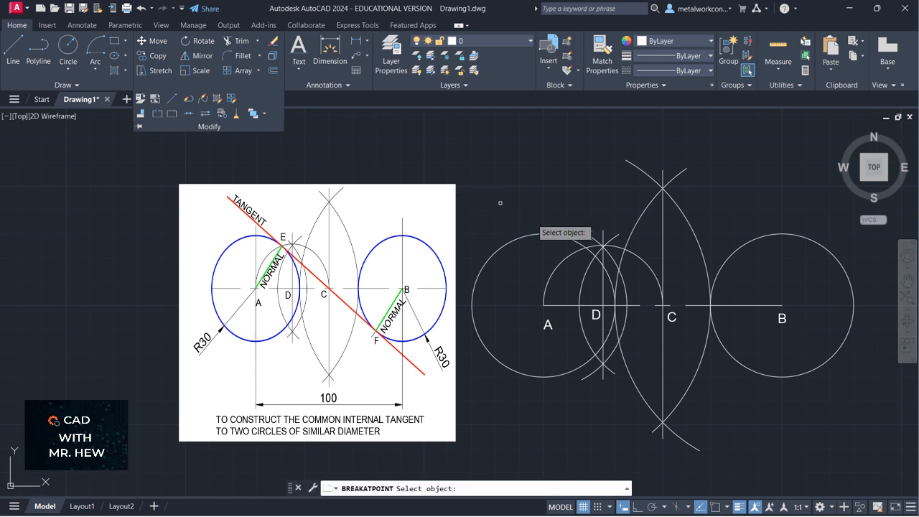
{"action": "left_click", "coordinate": [610, 253]}
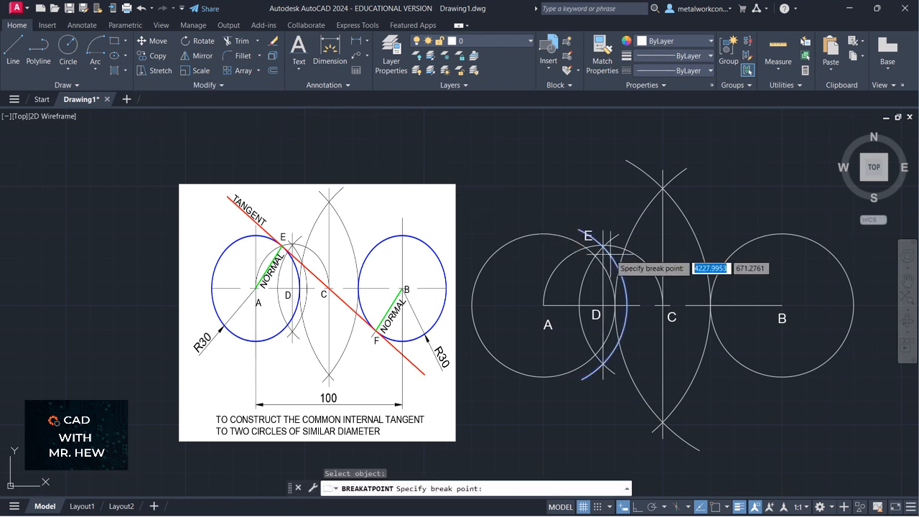
{"action": "left_click", "coordinate": [606, 252]}
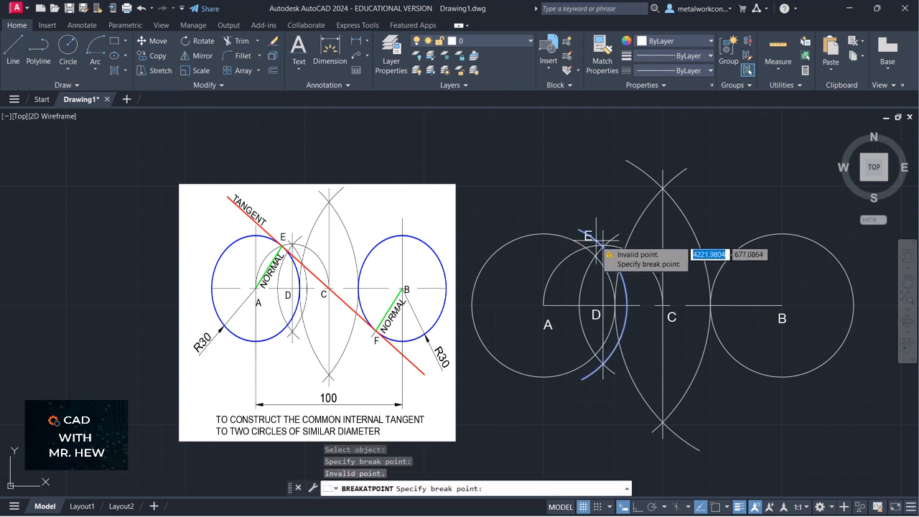
{"action": "left_click", "coordinate": [599, 241]}
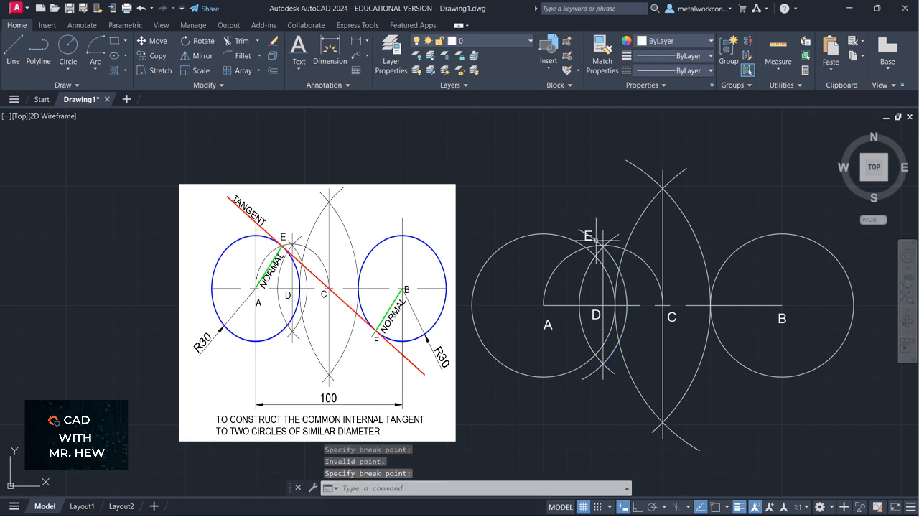
{"action": "key", "text": "Return"}
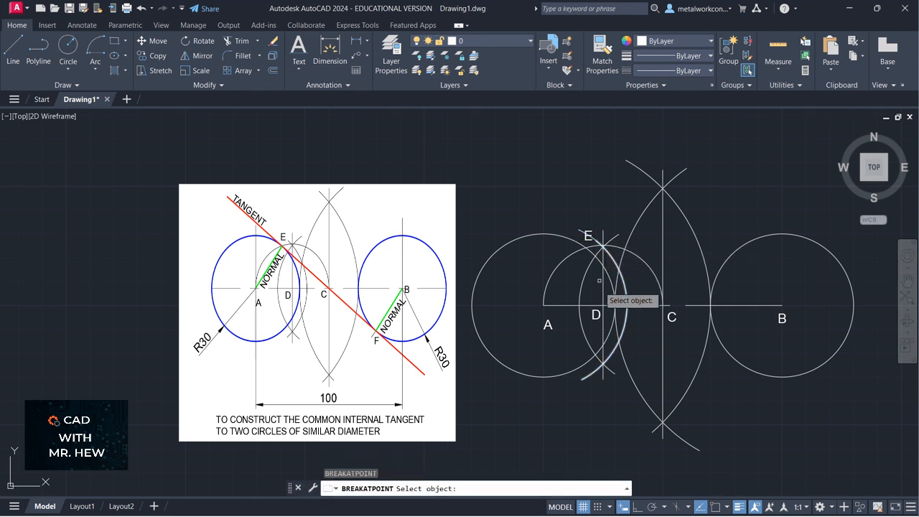
{"action": "left_click", "coordinate": [615, 359]}
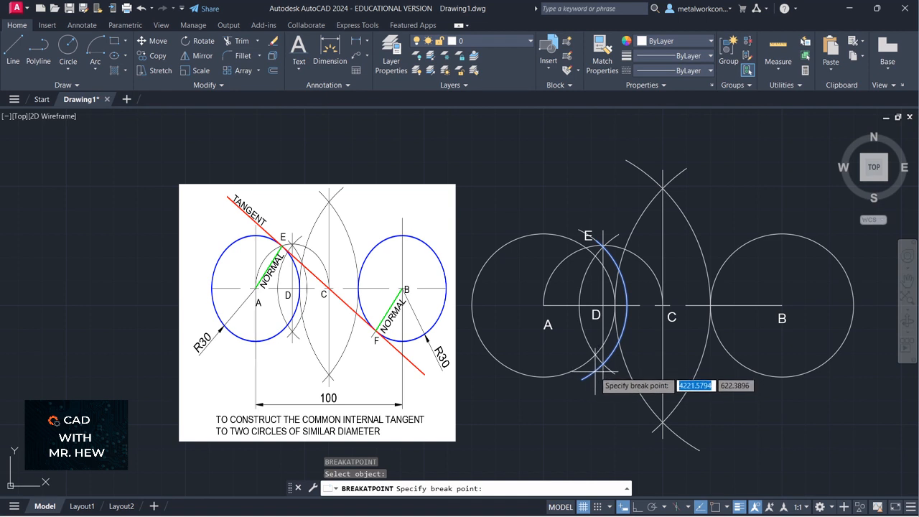
{"action": "left_click", "coordinate": [595, 371]}
{"action": "key", "text": "Return"}
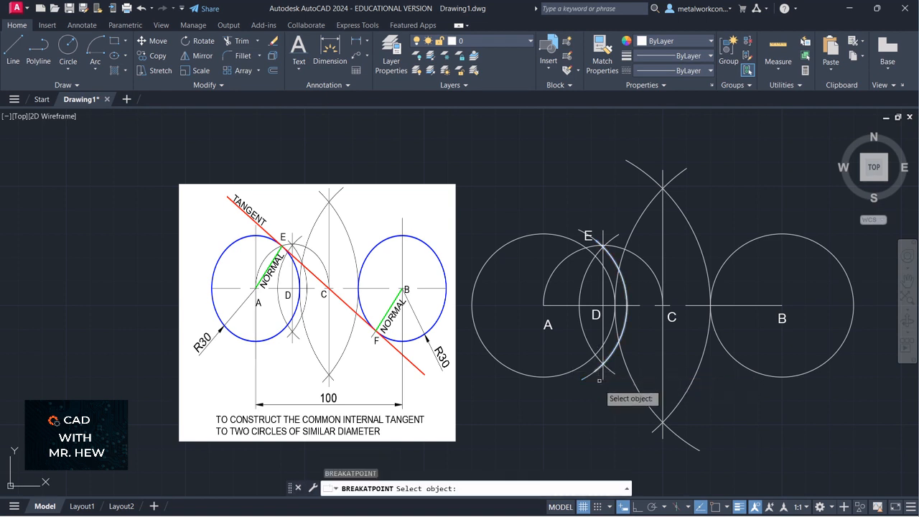
{"action": "key", "text": "Escape"}
Step: Delete the two short outer end pieces of the broken arc centred on A
{"action": "left_click", "coordinate": [587, 376]}
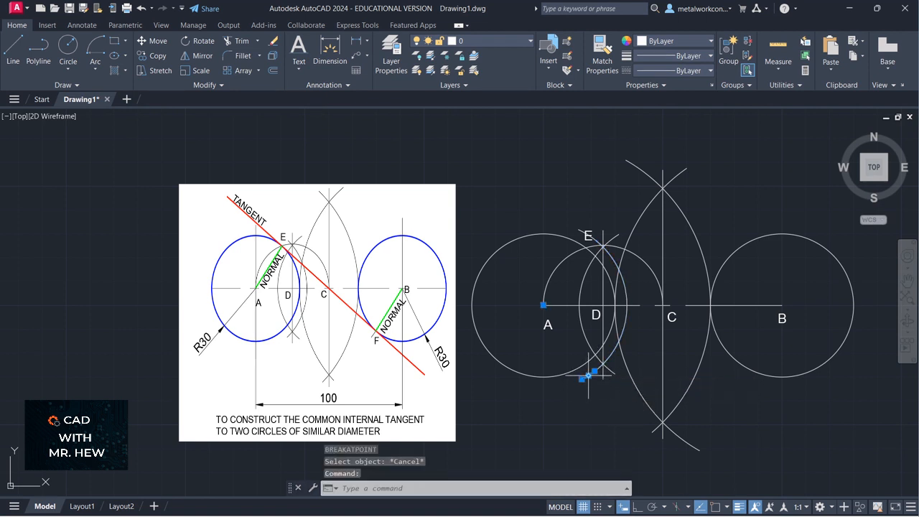
{"action": "left_click", "coordinate": [582, 230]}
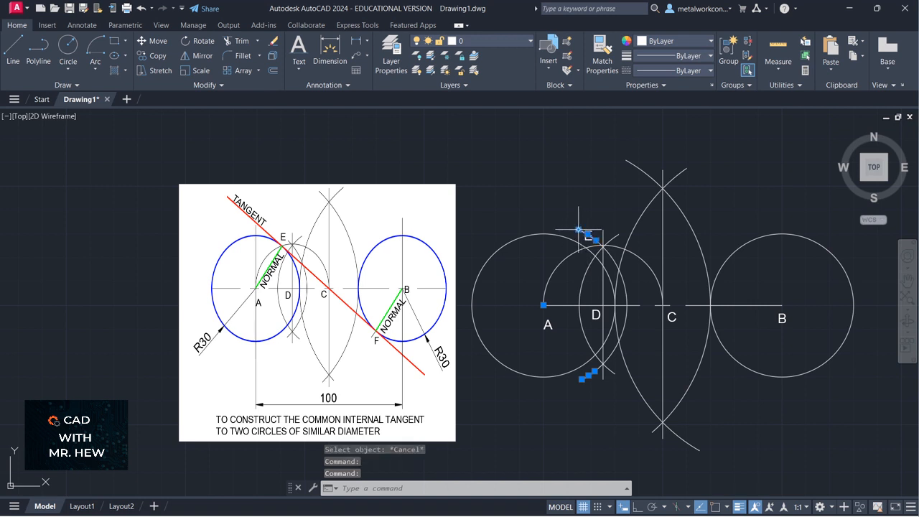
{"action": "key", "text": "Delete"}
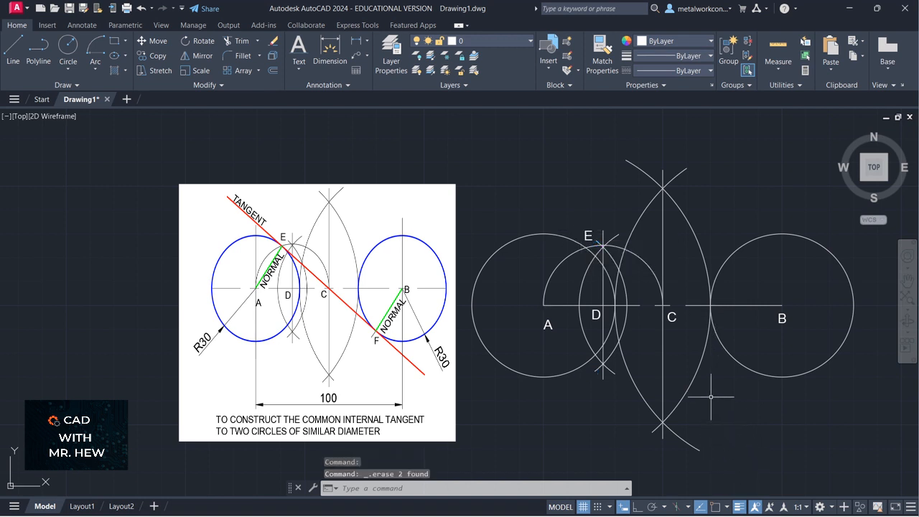
{"action": "key", "text": "Escape"}
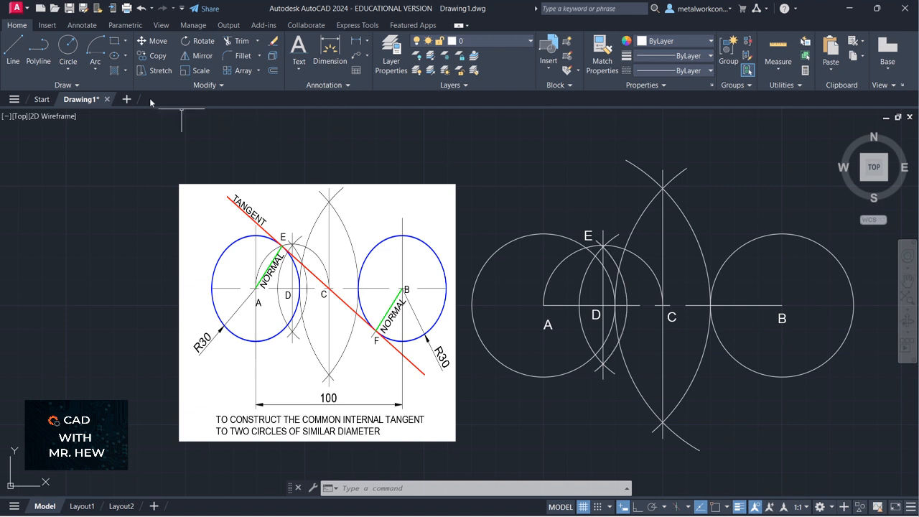
Step: With object snap on, draw a centre-start-end arc centred on C from E, sweeping below the centre line to just past the circumference of circle B
{"action": "left_click", "coordinate": [94, 70]}
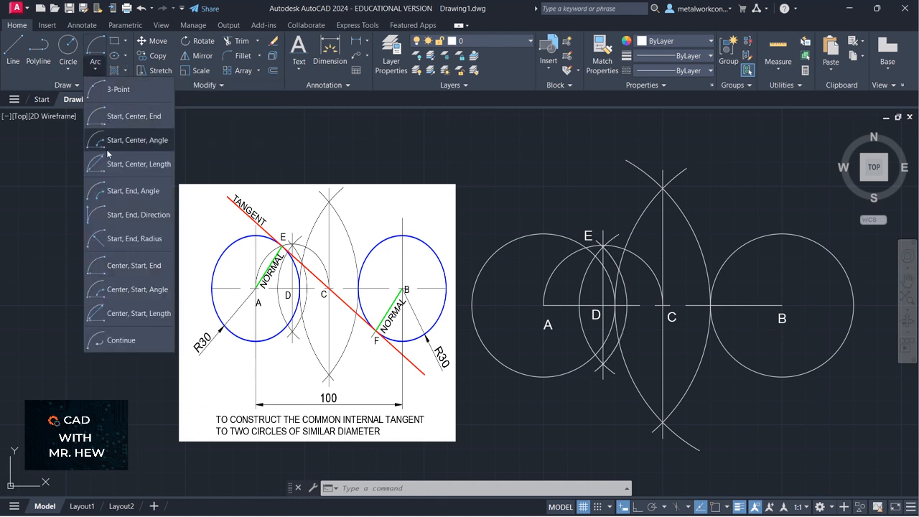
{"action": "left_click", "coordinate": [103, 267]}
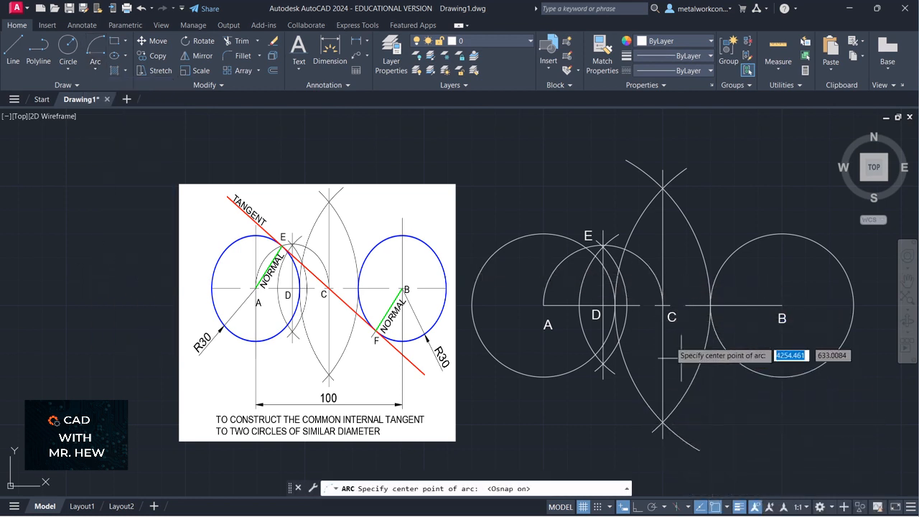
{"action": "left_click", "coordinate": [663, 305]}
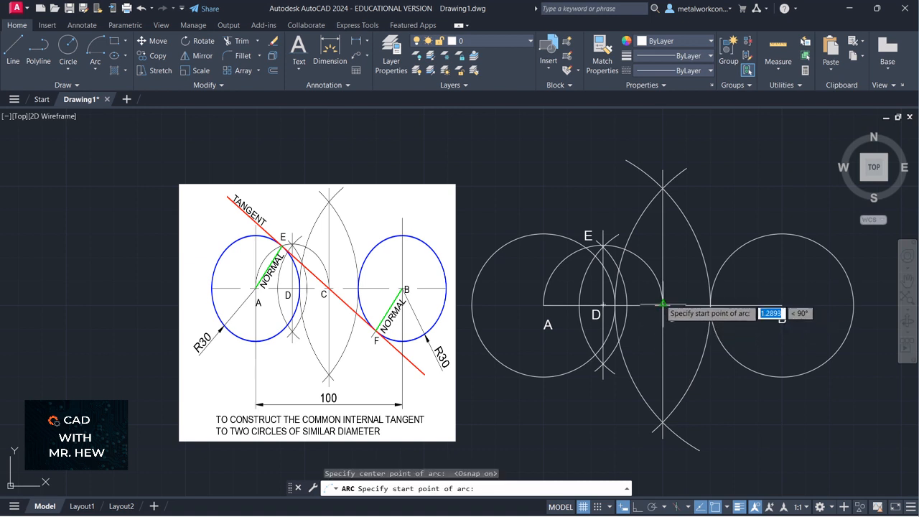
{"action": "left_click", "coordinate": [588, 247]}
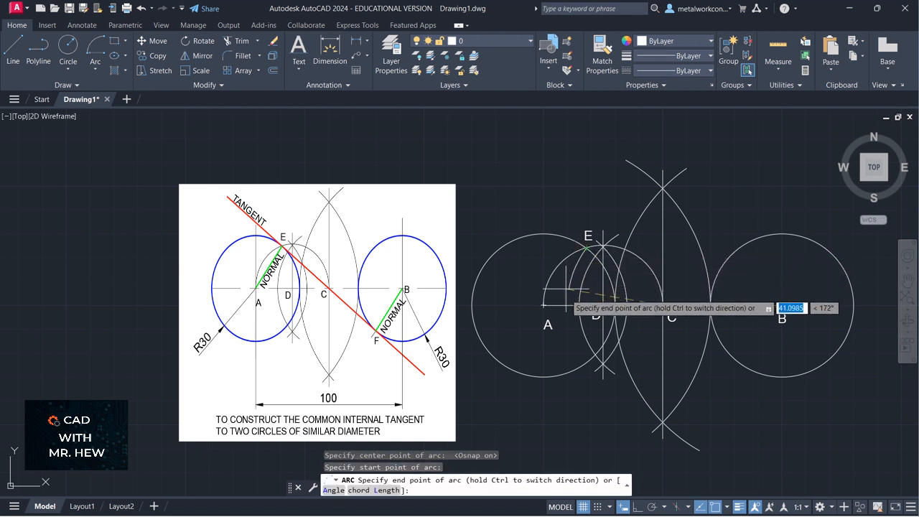
{"action": "left_click", "coordinate": [774, 372]}
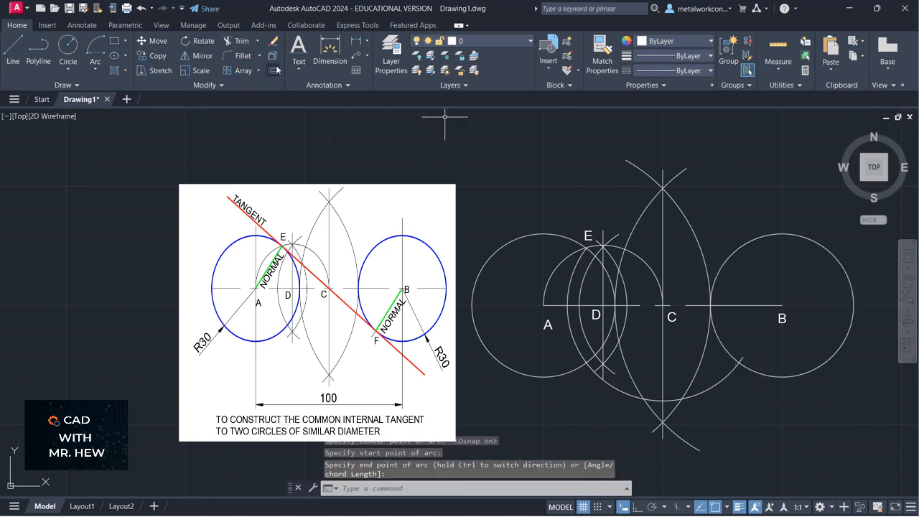
Step: With object snap off, label the crossing of the new arc and circle B with single-line text "F", height 4 and rotation 0, just below it
{"action": "left_click", "coordinate": [299, 69]}
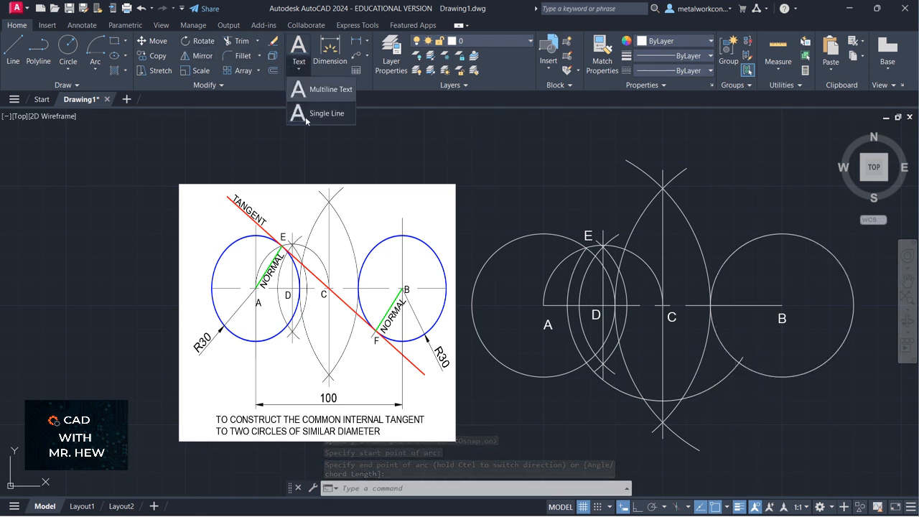
{"action": "left_click", "coordinate": [303, 114]}
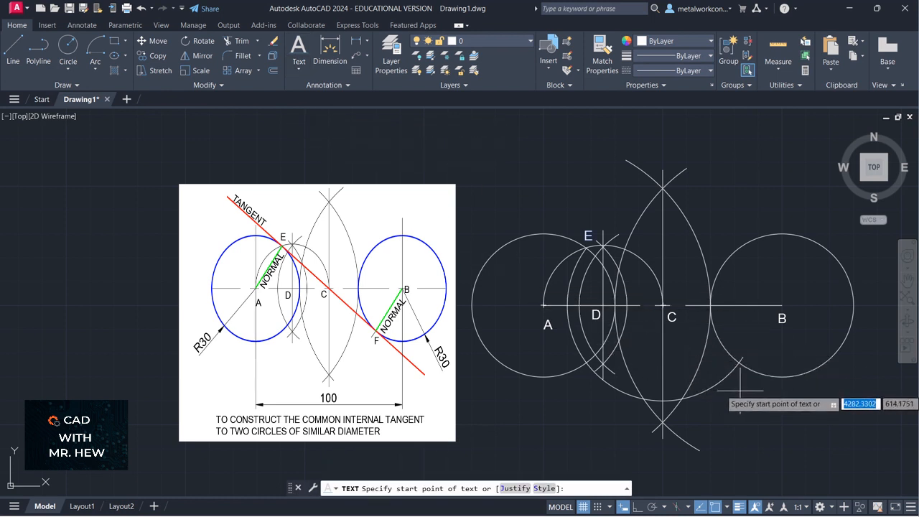
{"action": "left_click", "coordinate": [716, 508]}
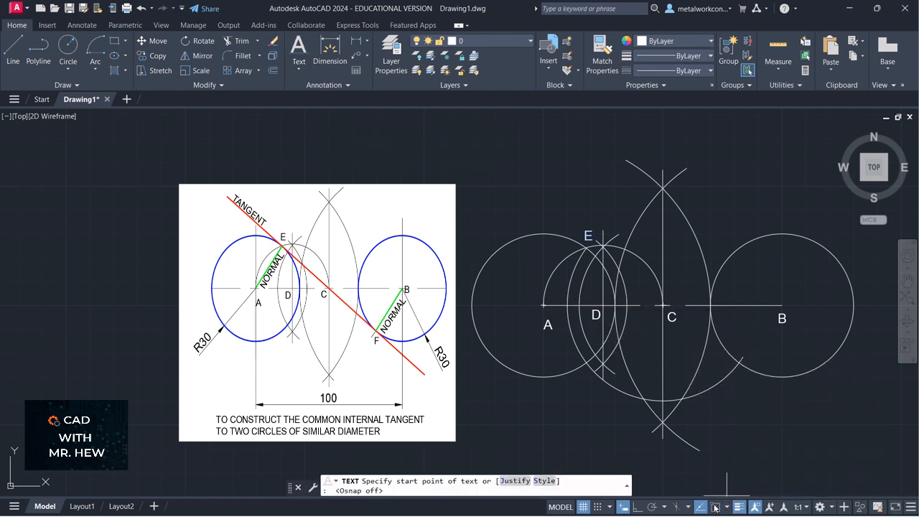
{"action": "left_click", "coordinate": [737, 380]}
{"action": "key", "text": "Return"}
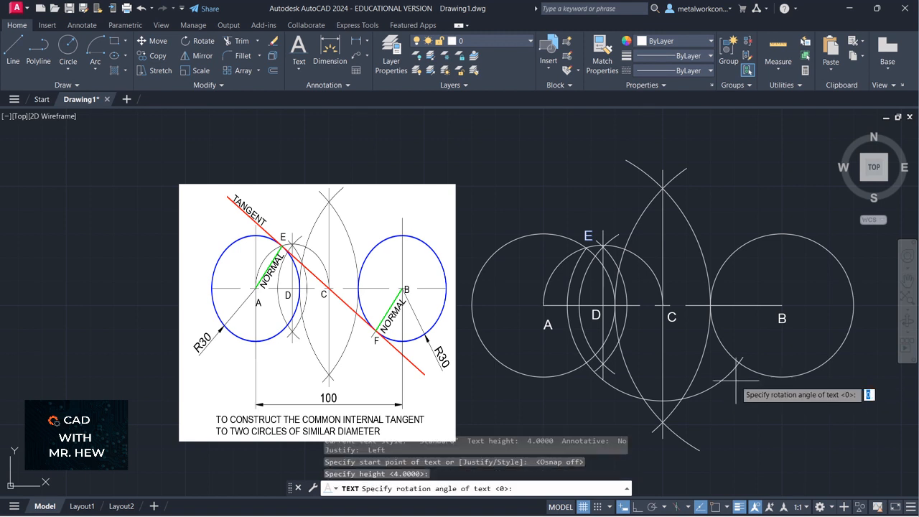
{"action": "key", "text": "Return"}
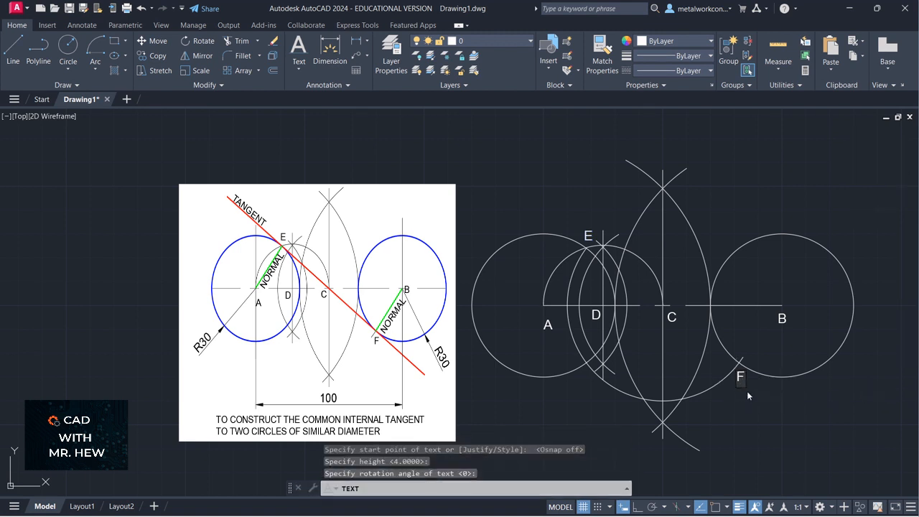
{"action": "key", "text": "Escape"}
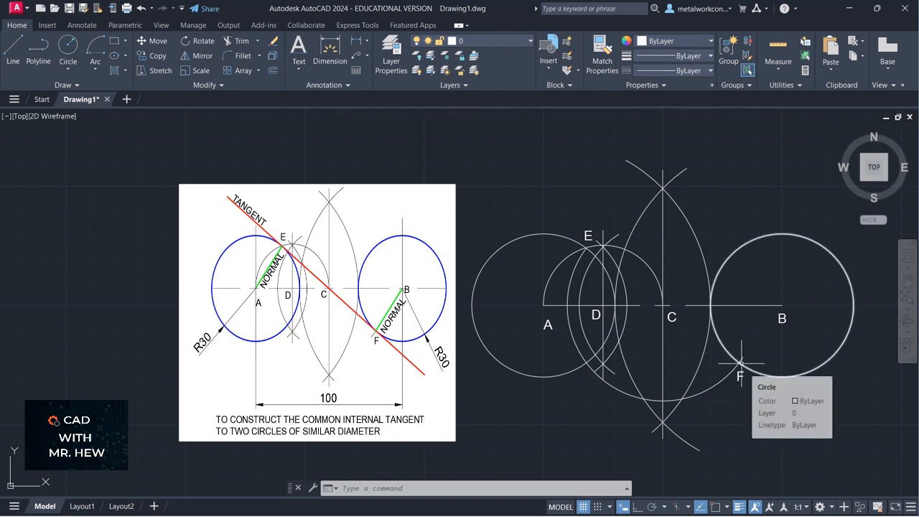
{"action": "left_click", "coordinate": [623, 391]}
{"action": "key", "text": "Escape"}
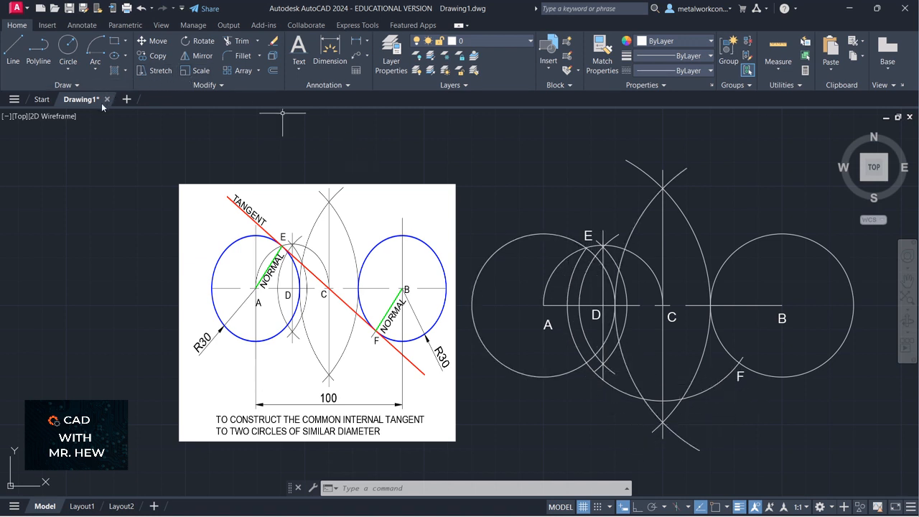
Step: With object snap on, break the large arc centred on C at one point just below E and another just before F
{"action": "left_click", "coordinate": [75, 86]}
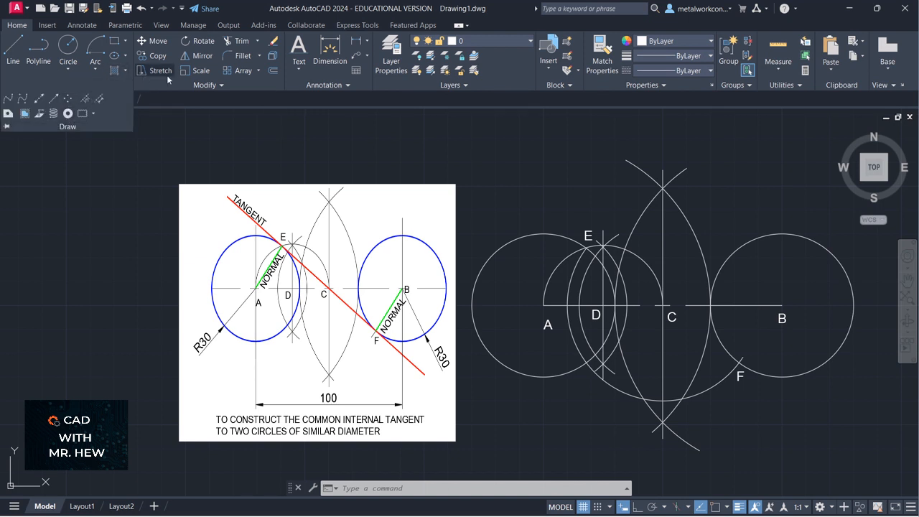
{"action": "left_click", "coordinate": [221, 84]}
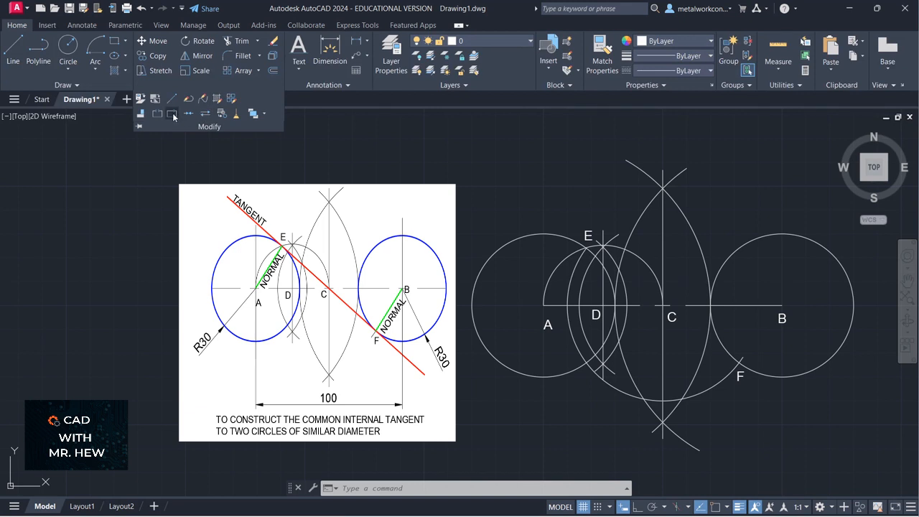
{"action": "left_click", "coordinate": [173, 114]}
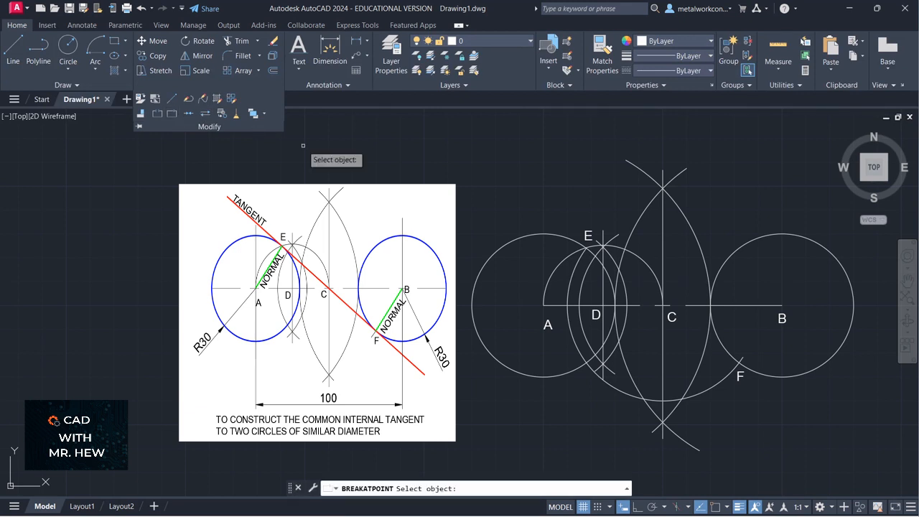
{"action": "left_click", "coordinate": [572, 337]}
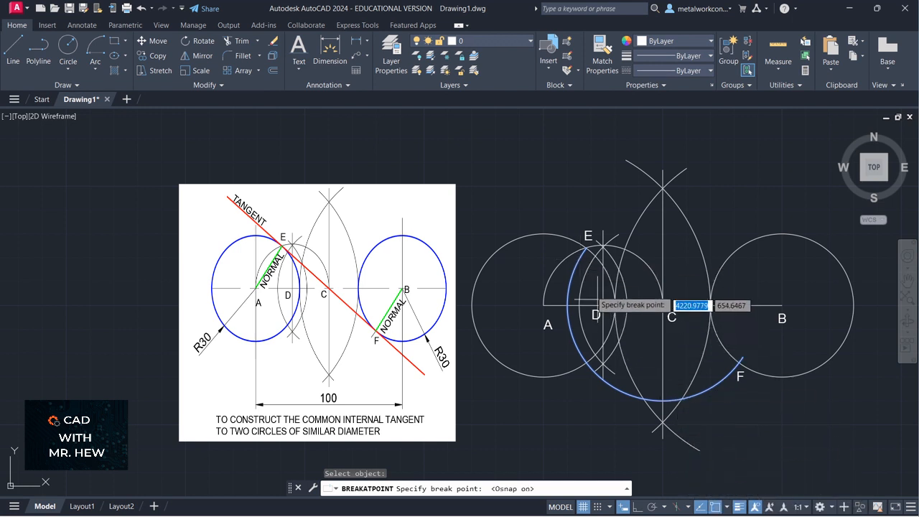
{"action": "left_click", "coordinate": [579, 261]}
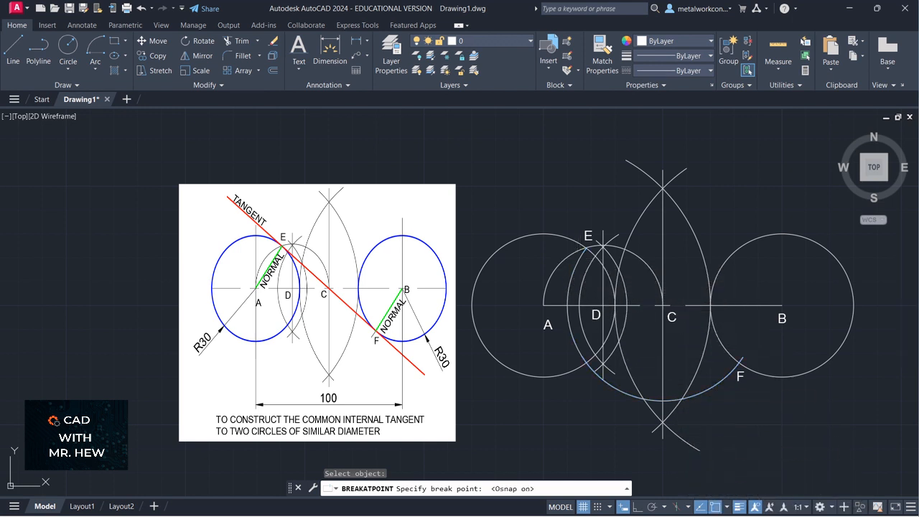
{"action": "key", "text": "Return"}
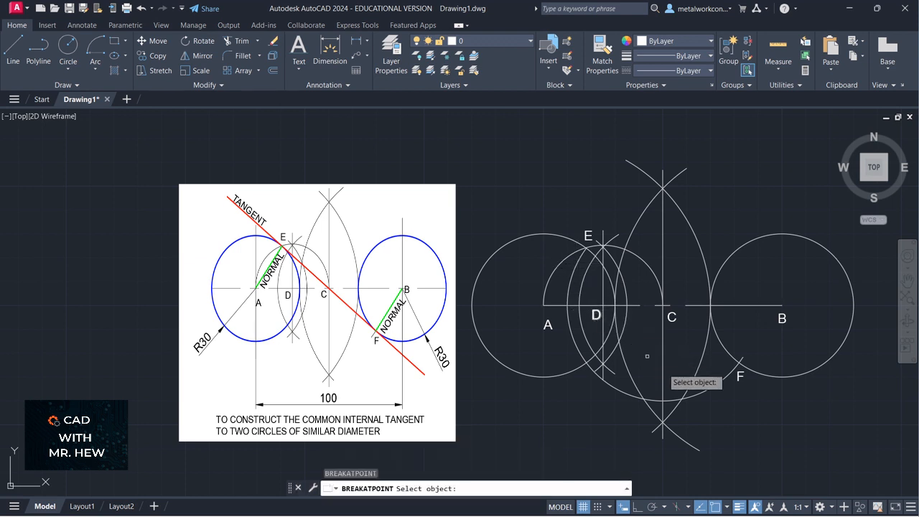
{"action": "left_click", "coordinate": [704, 392]}
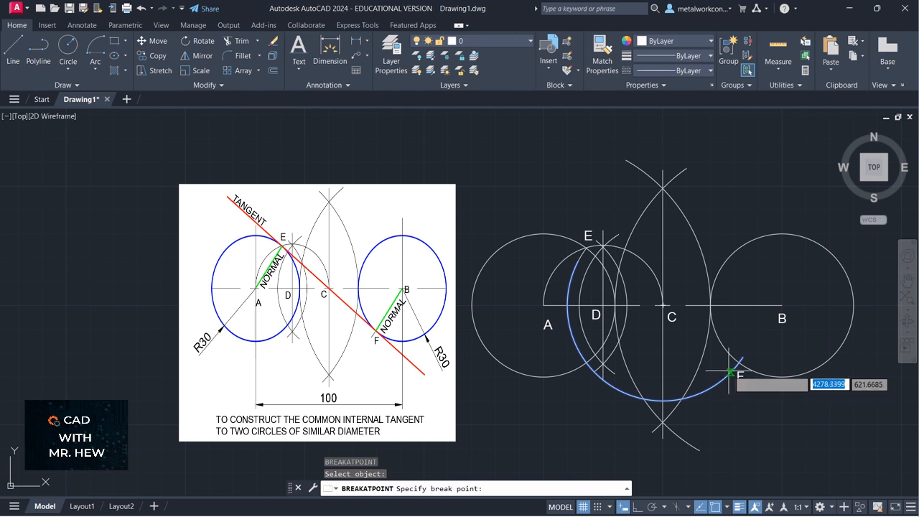
{"action": "left_click", "coordinate": [730, 371]}
{"action": "key", "text": "Return"}
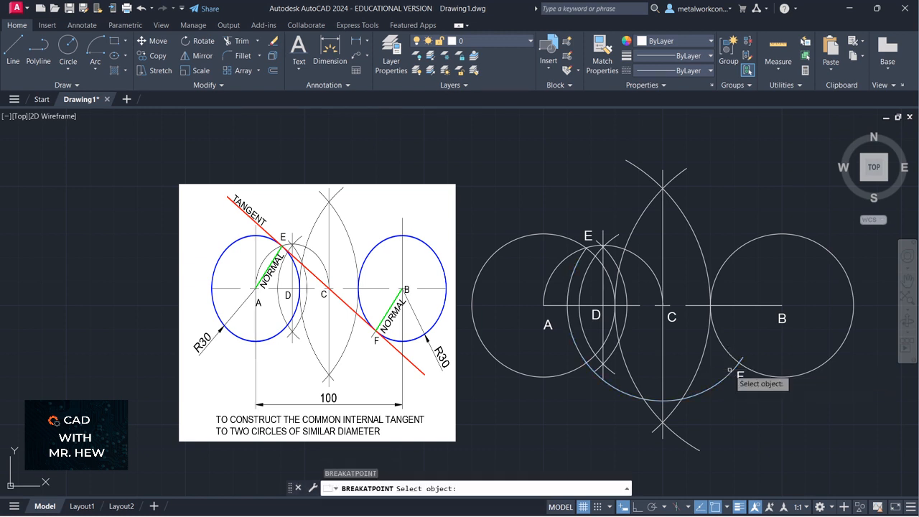
Step: Delete the long middle piece of the arc centred on C, keeping only the short marks at E and F
{"action": "left_click", "coordinate": [713, 386]}
{"action": "key", "text": "Escape"}
{"action": "key", "text": "Escape"}
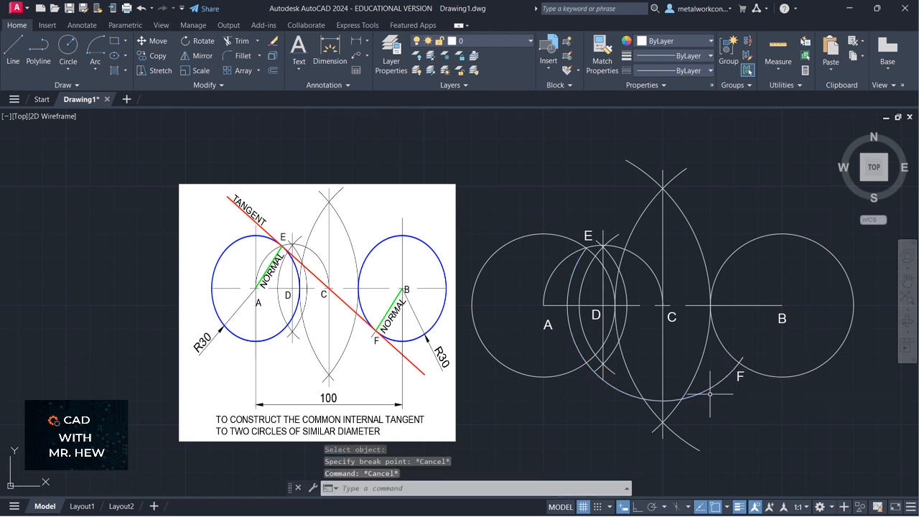
{"action": "left_click", "coordinate": [707, 391]}
{"action": "key", "text": "Delete"}
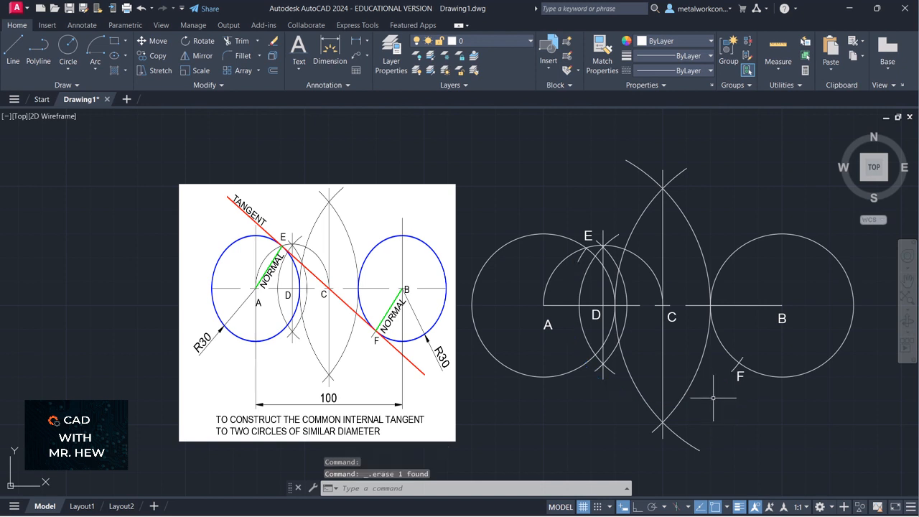